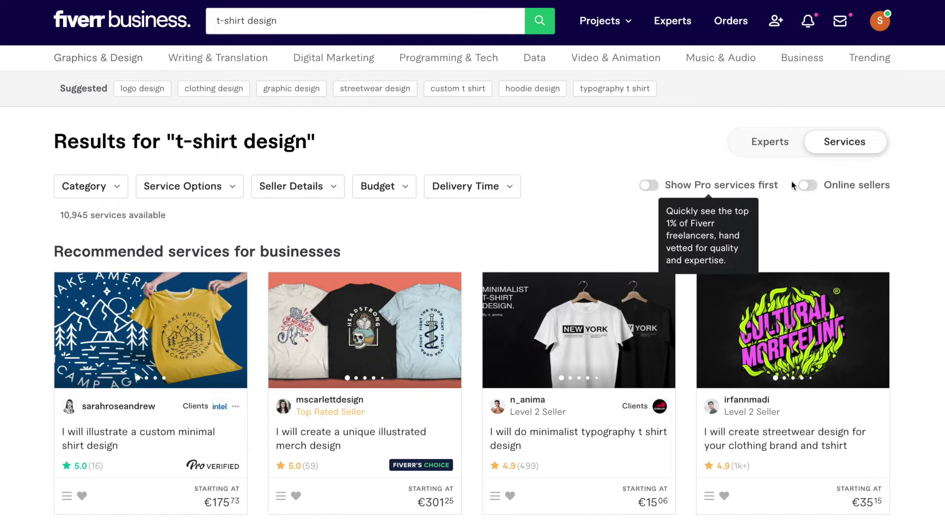
Filter the t-shirt design services to a maximum budget of €50
{"action": "left_click", "coordinate": [375, 192]}
{"action": "left_click", "coordinate": [476, 239]}
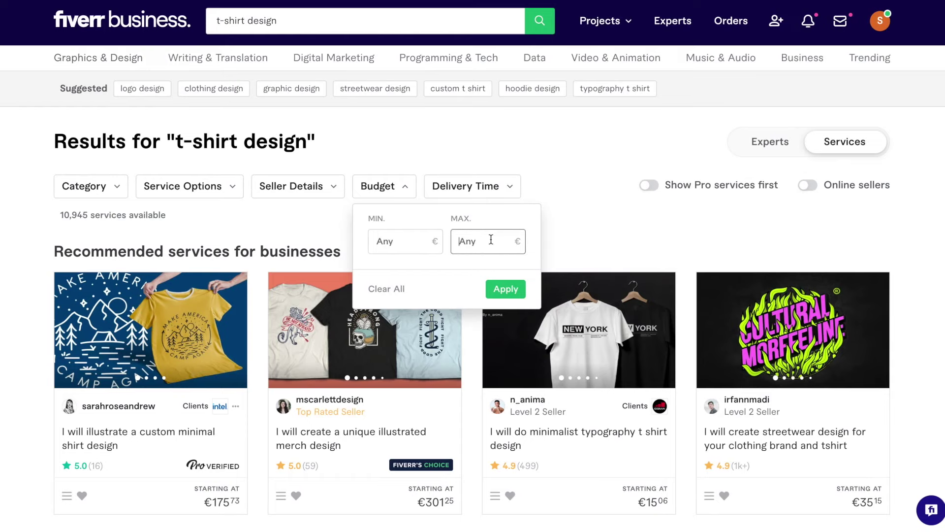
{"action": "left_click", "coordinate": [517, 289]}
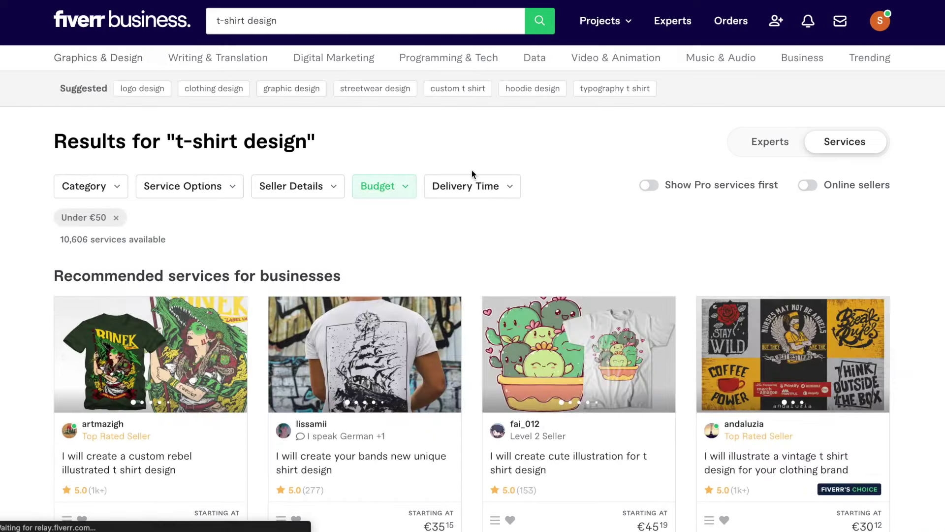
Browse the recommended t-shirt design services priced under €50
{"action": "scroll", "coordinate": [593, 281], "scroll_direction": "down", "scroll_amount": 1}
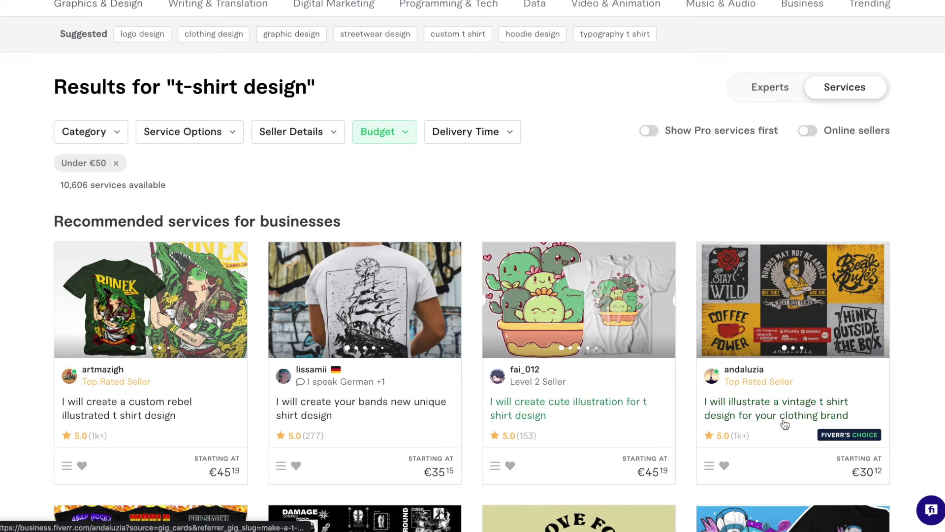
{"action": "left_click", "coordinate": [888, 300]}
{"action": "scroll", "coordinate": [888, 300], "scroll_direction": "down", "scroll_amount": 12}
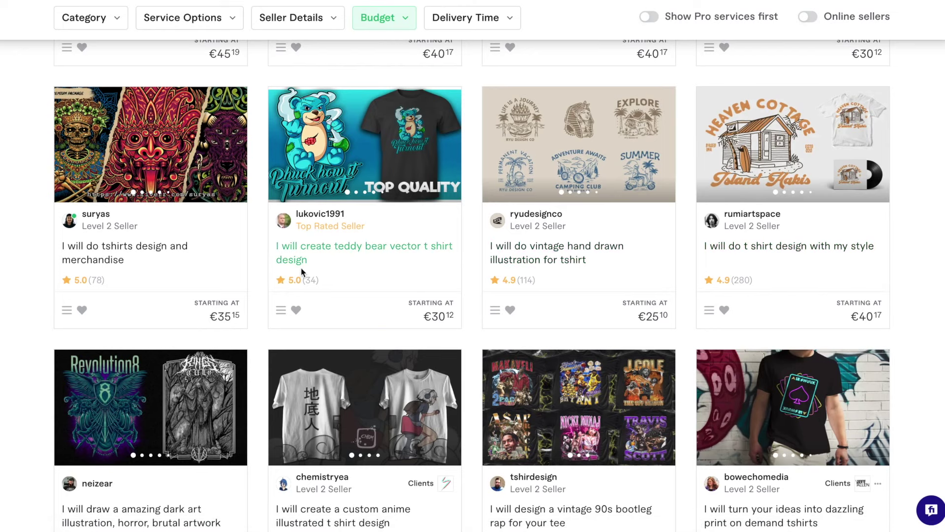
{"action": "scroll", "coordinate": [281, 281], "scroll_direction": "down", "scroll_amount": 10}
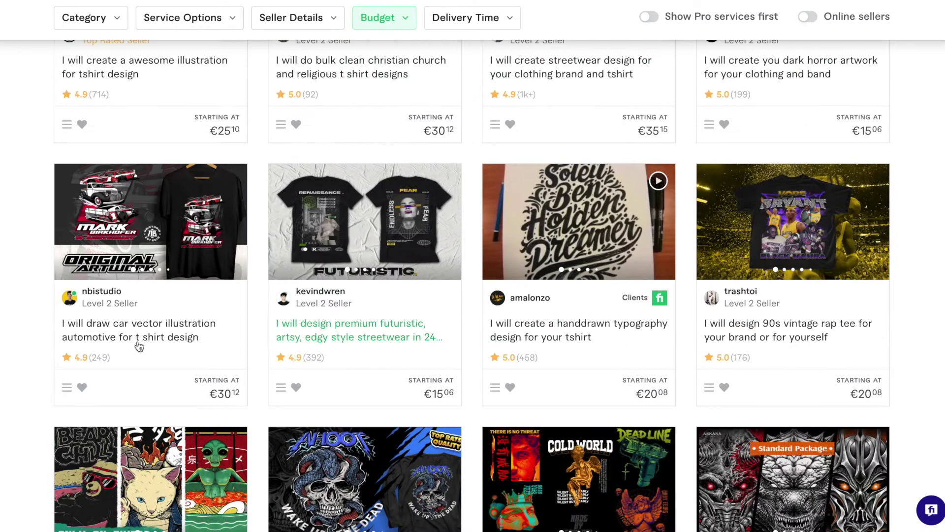
{"action": "scroll", "coordinate": [593, 380], "scroll_direction": "down", "scroll_amount": 5}
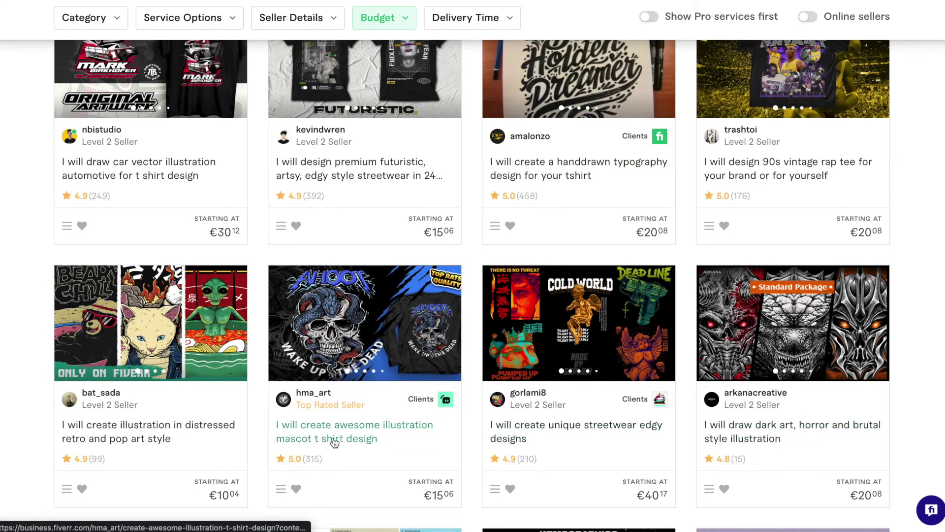
Switch to the Google results for "t-shirt design" and look through the ads, images and organic listings
{"action": "key", "text": "alt+Left"}
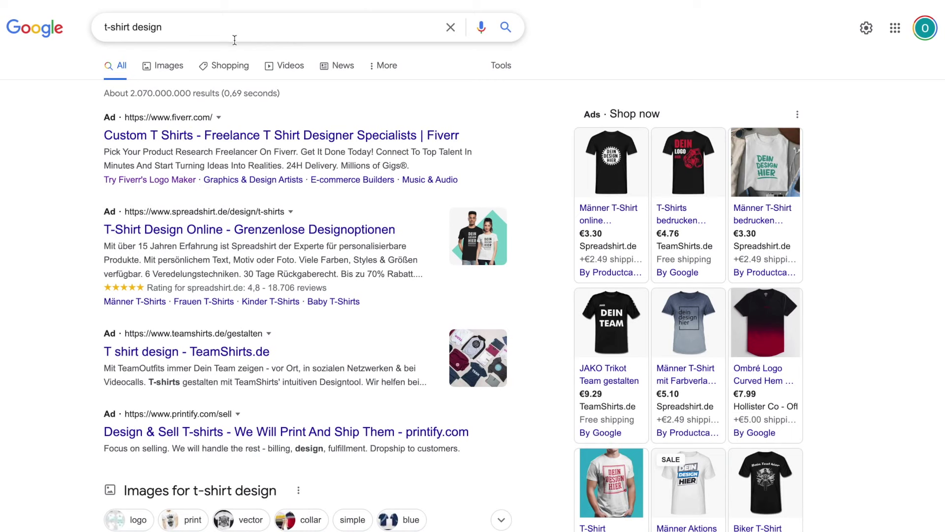
{"action": "left_click", "coordinate": [235, 40]}
{"action": "left_click", "coordinate": [906, 157]}
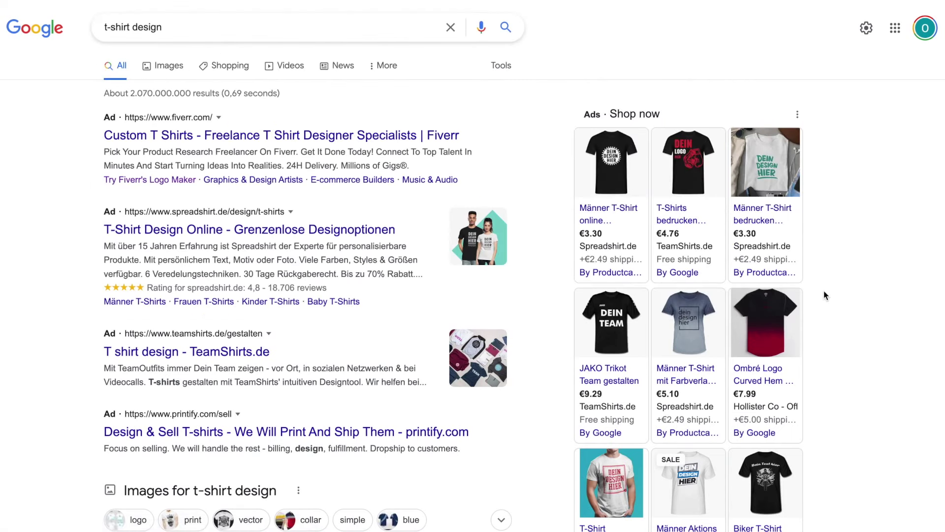
{"action": "scroll", "coordinate": [824, 295], "scroll_direction": "down", "scroll_amount": 2}
{"action": "scroll", "coordinate": [314, 329], "scroll_direction": "down", "scroll_amount": 5}
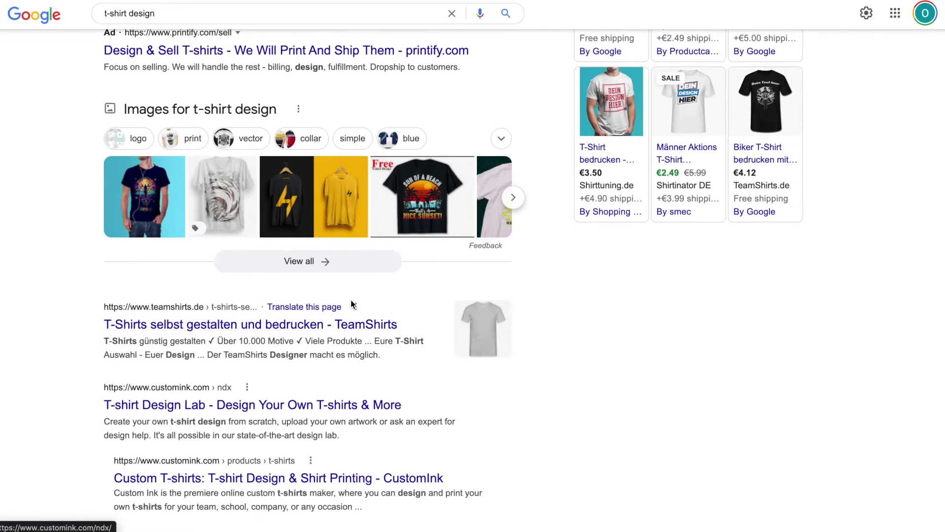
{"action": "scroll", "coordinate": [375, 414], "scroll_direction": "up", "scroll_amount": 8}
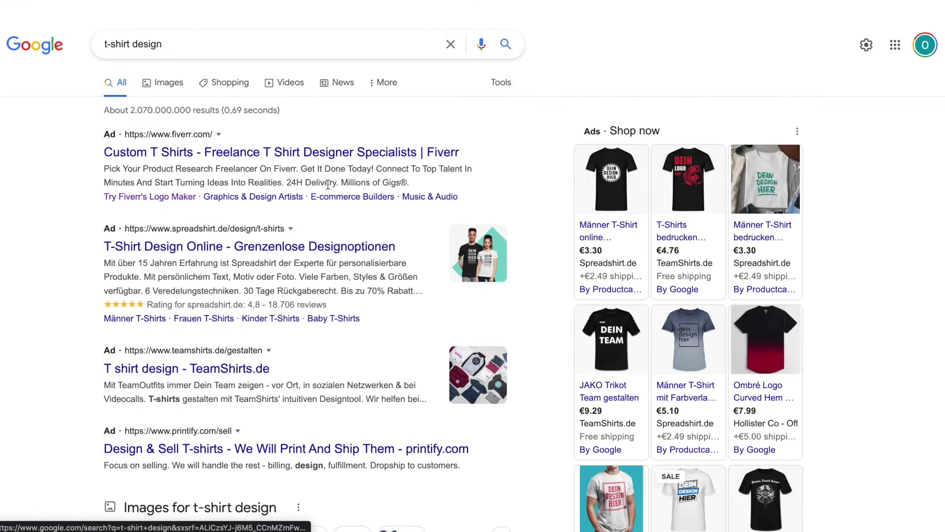
{"action": "scroll", "coordinate": [291, 90], "scroll_direction": "down", "scroll_amount": 1}
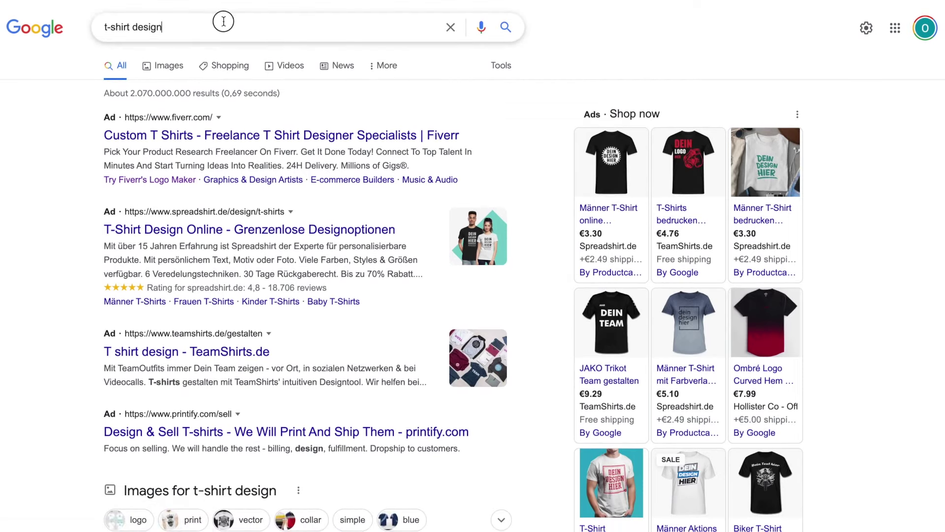
{"action": "left_click", "coordinate": [221, 22]}
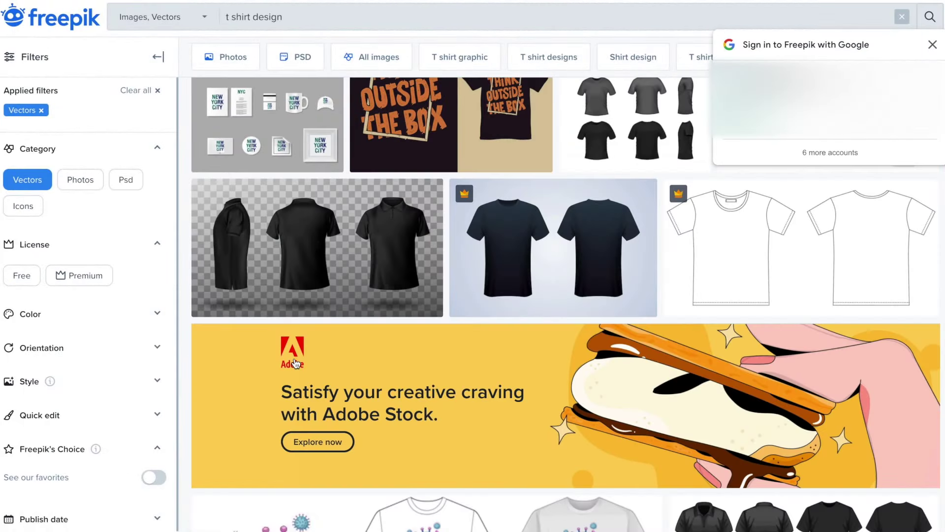
Look through the t-shirt design vectors on Freepik
{"action": "scroll", "coordinate": [296, 363], "scroll_direction": "down", "scroll_amount": 5}
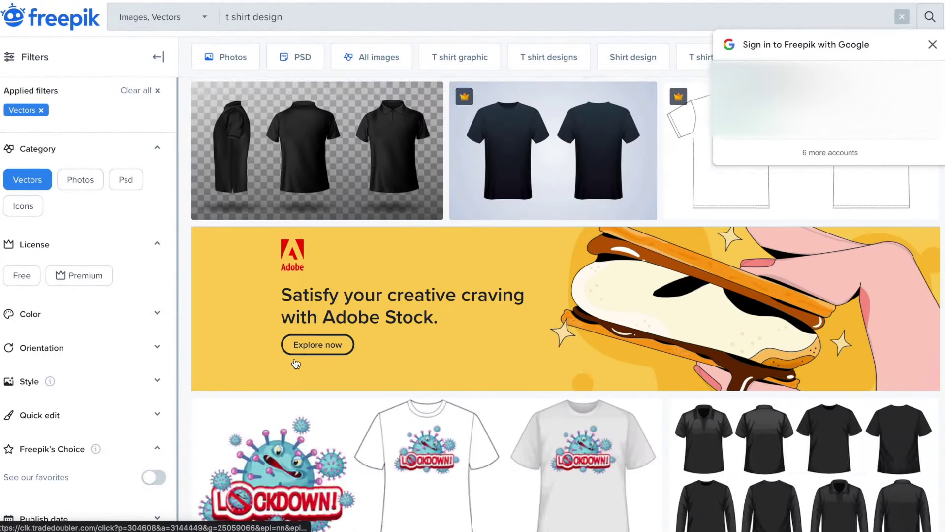
{"action": "scroll", "coordinate": [295, 363], "scroll_direction": "down", "scroll_amount": 5}
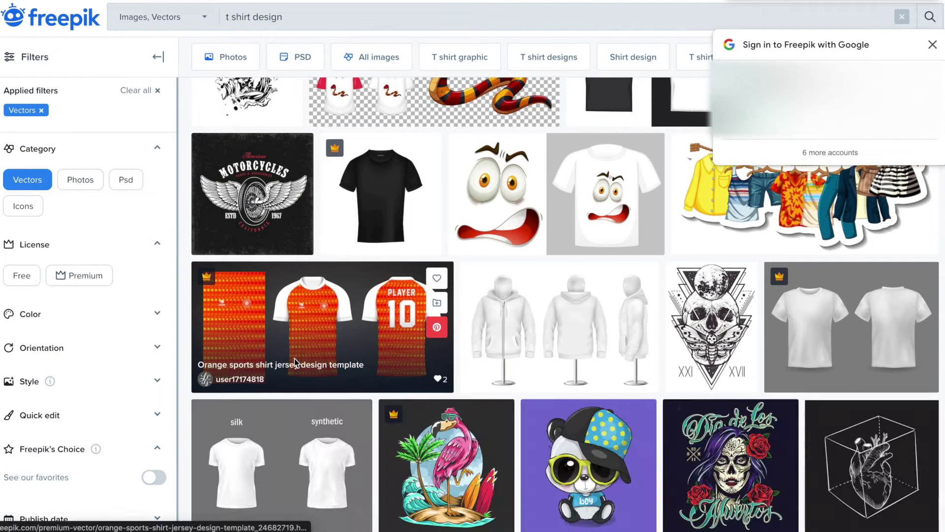
{"action": "scroll", "coordinate": [294, 359], "scroll_direction": "down", "scroll_amount": 1}
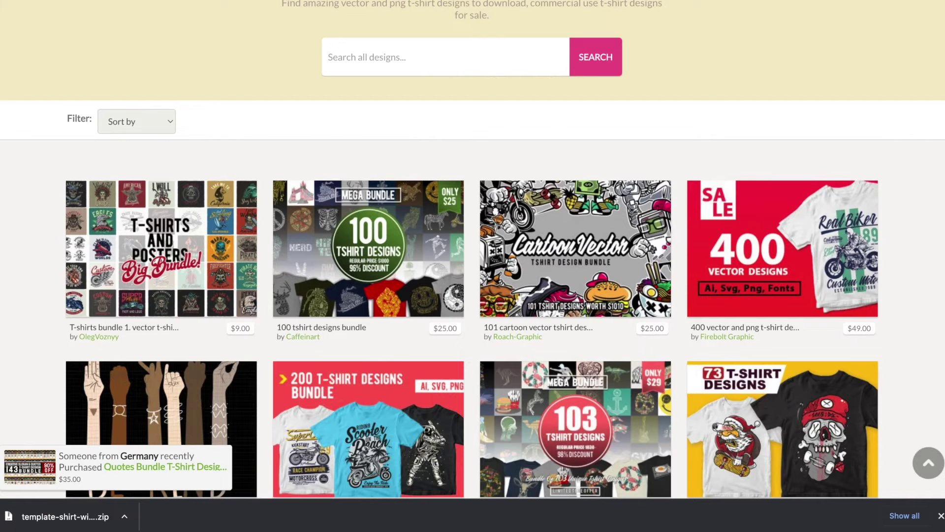
Open the Popular Bundles page of the Buy Tshirt Designs site and look over the bundles on sale
{"action": "scroll", "coordinate": [179, 197], "scroll_direction": "up", "scroll_amount": 4}
{"action": "mouse_move", "coordinate": [581, 141]}
{"action": "left_mouse_down"}
{"action": "mouse_move", "coordinate": [363, 143]}
{"action": "mouse_move", "coordinate": [583, 141]}
{"action": "left_mouse_up"}
{"action": "left_click", "coordinate": [527, 85]}
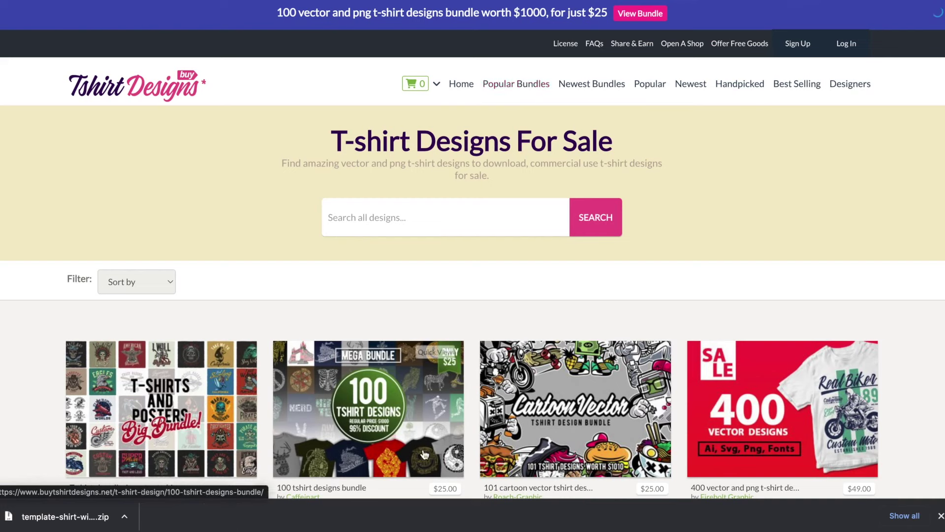
{"action": "scroll", "coordinate": [530, 177], "scroll_direction": "down", "scroll_amount": 3}
{"action": "scroll", "coordinate": [530, 174], "scroll_direction": "up", "scroll_amount": 3}
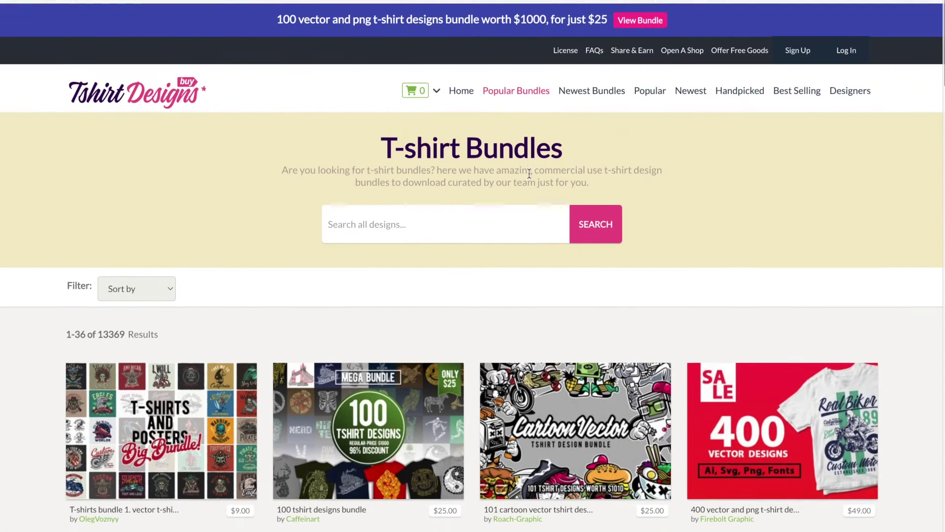
Search the t-shirt designs for "hiking"
{"action": "left_click", "coordinate": [530, 222]}
{"action": "type", "text": "hiking"}
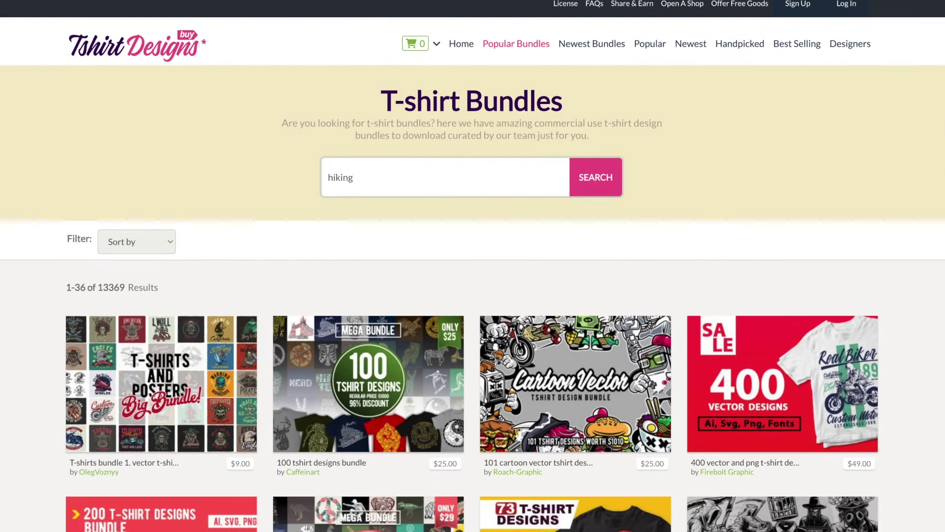
{"action": "key", "text": "Return"}
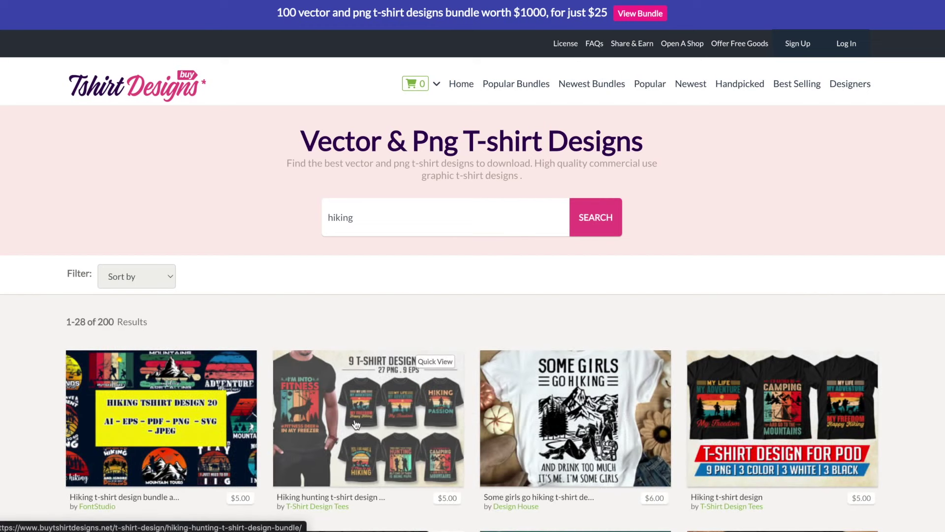
Open the "Happy hiking" t-shirt design by Design House and highlight its instant download note
{"action": "left_click", "coordinate": [576, 419]}
{"action": "scroll", "coordinate": [281, 378], "scroll_direction": "down", "scroll_amount": 3}
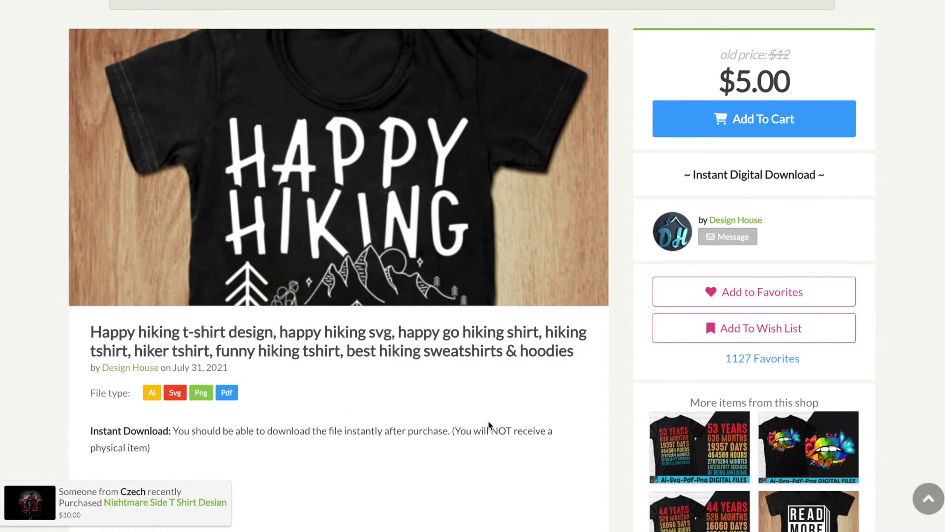
{"action": "left_click_drag", "start_coordinate": [91, 431], "coordinate": [173, 457]}
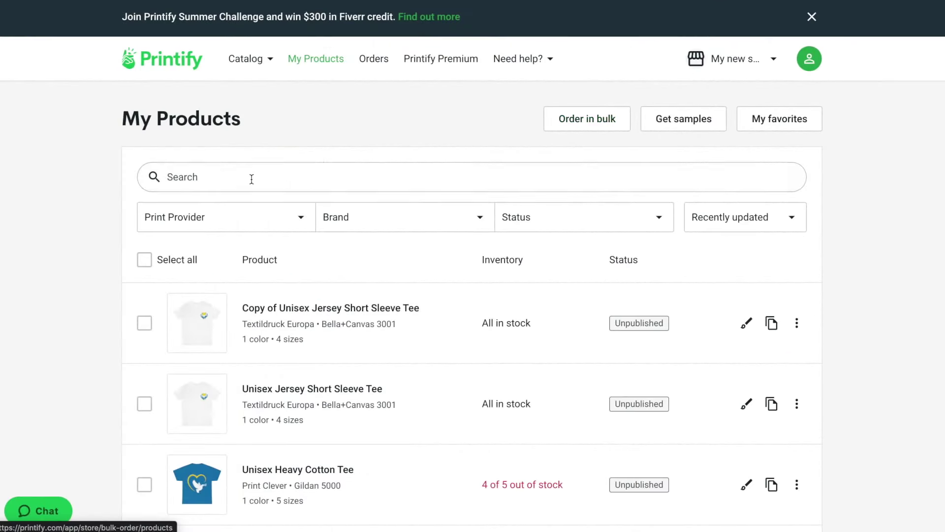
Open the Unisex Heavy Cotton Tee (Gildan 5000) from the men's T-shirts in the Printify catalog
{"action": "left_click", "coordinate": [258, 71]}
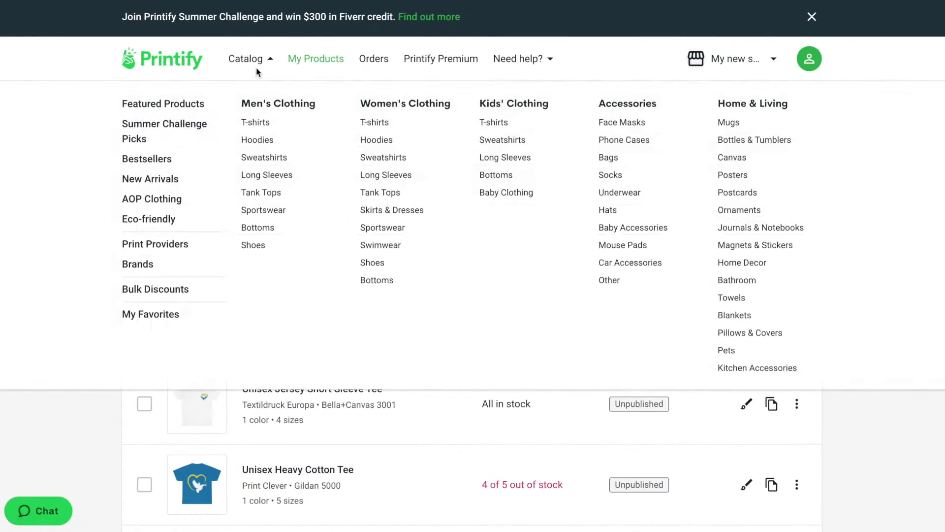
{"action": "left_click", "coordinate": [260, 126]}
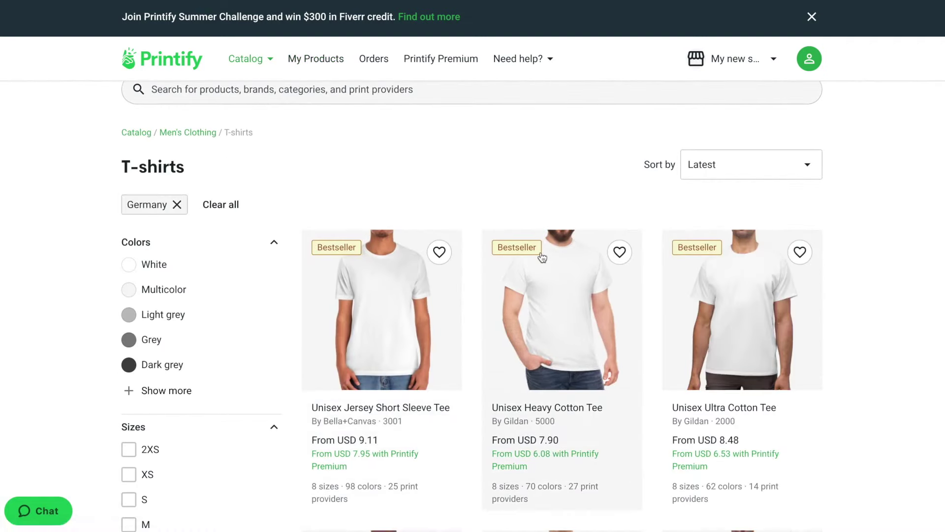
{"action": "left_click", "coordinate": [534, 367]}
Compare the print providers for the tee and start designing with X-Print in Germany
{"action": "scroll", "coordinate": [534, 367], "scroll_direction": "down", "scroll_amount": 3}
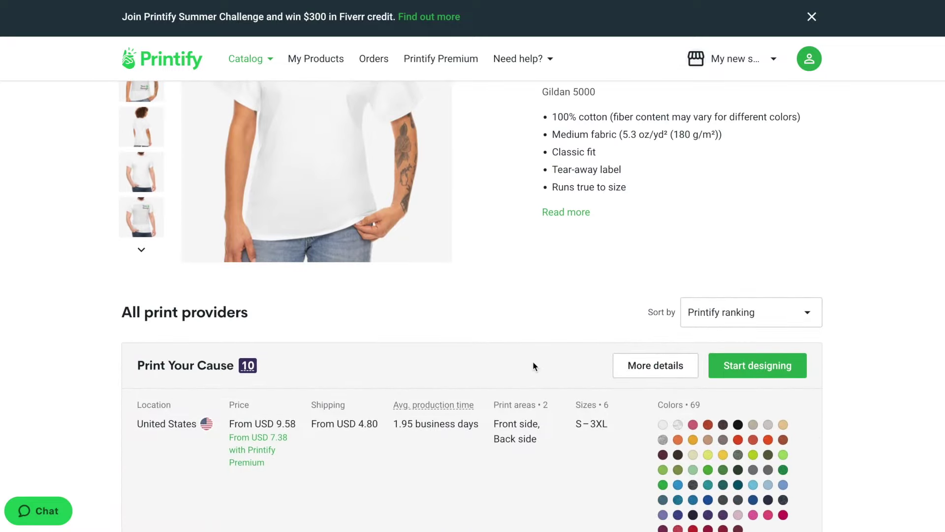
{"action": "scroll", "coordinate": [535, 366], "scroll_direction": "up", "scroll_amount": 1}
{"action": "scroll", "coordinate": [534, 366], "scroll_direction": "down", "scroll_amount": 7}
{"action": "scroll", "coordinate": [535, 366], "scroll_direction": "up", "scroll_amount": 5}
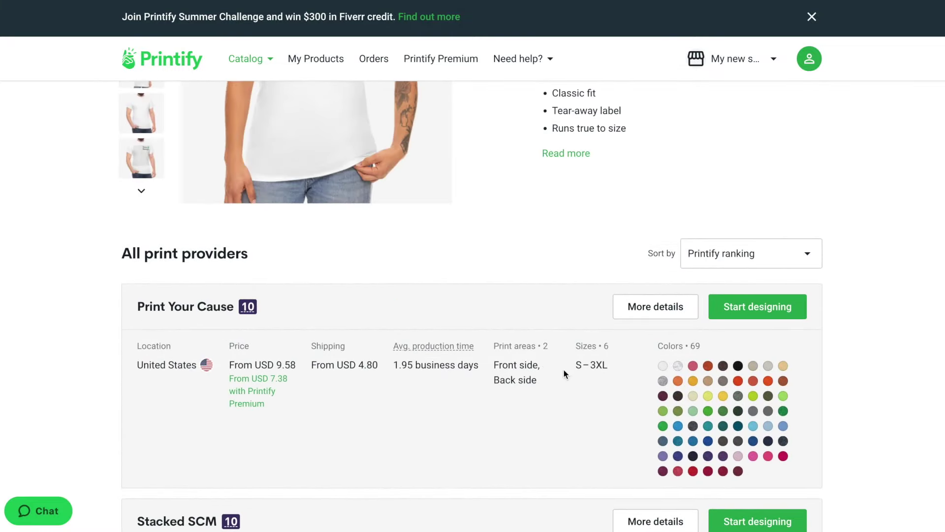
{"action": "scroll", "coordinate": [719, 258], "scroll_direction": "down", "scroll_amount": 15}
{"action": "scroll", "coordinate": [711, 260], "scroll_direction": "down", "scroll_amount": 15}
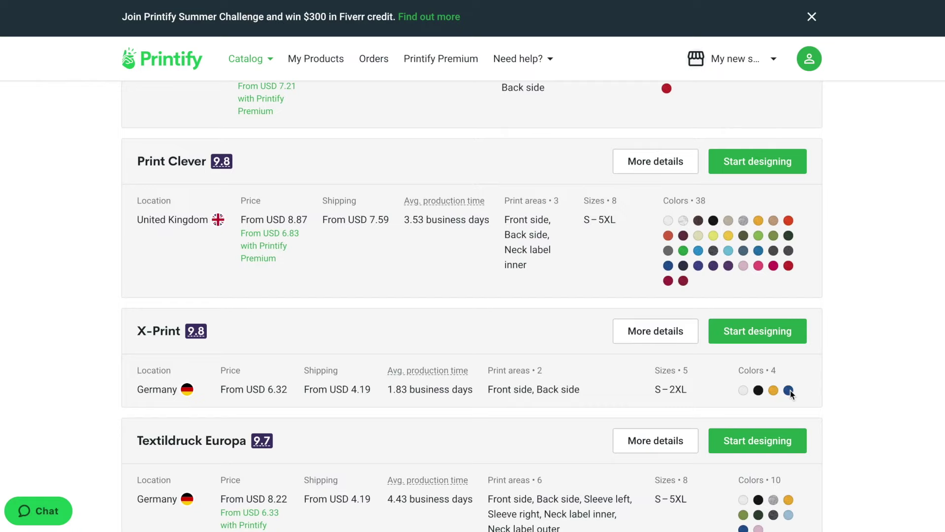
{"action": "scroll", "coordinate": [791, 390], "scroll_direction": "down", "scroll_amount": 1}
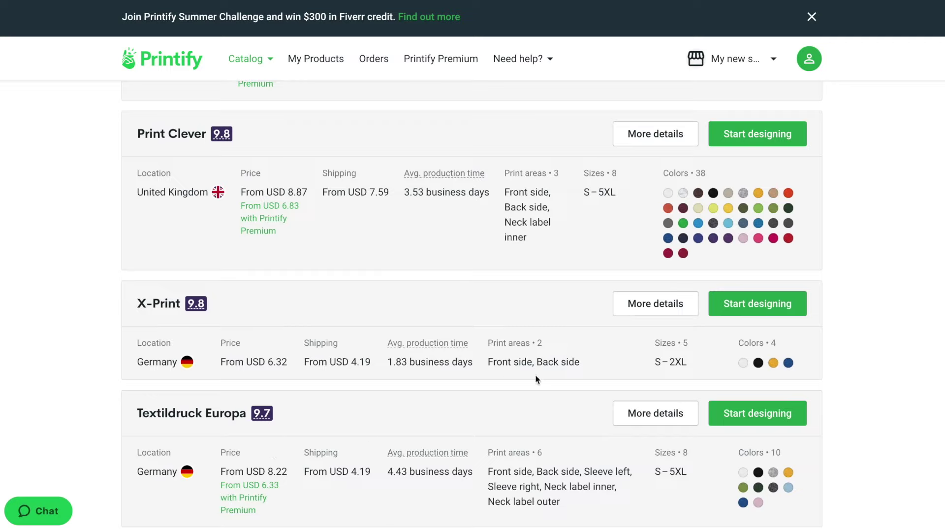
{"action": "left_click", "coordinate": [757, 304]}
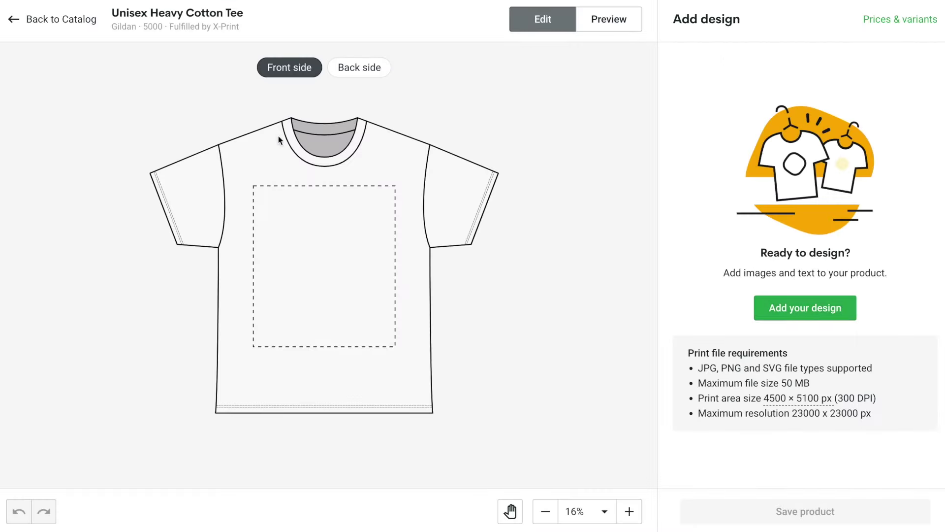
Review the print file requirements and check the back side of the tee before returning to the front side
{"action": "left_click_drag", "start_coordinate": [702, 354], "coordinate": [887, 414]}
{"action": "left_click", "coordinate": [882, 416]}
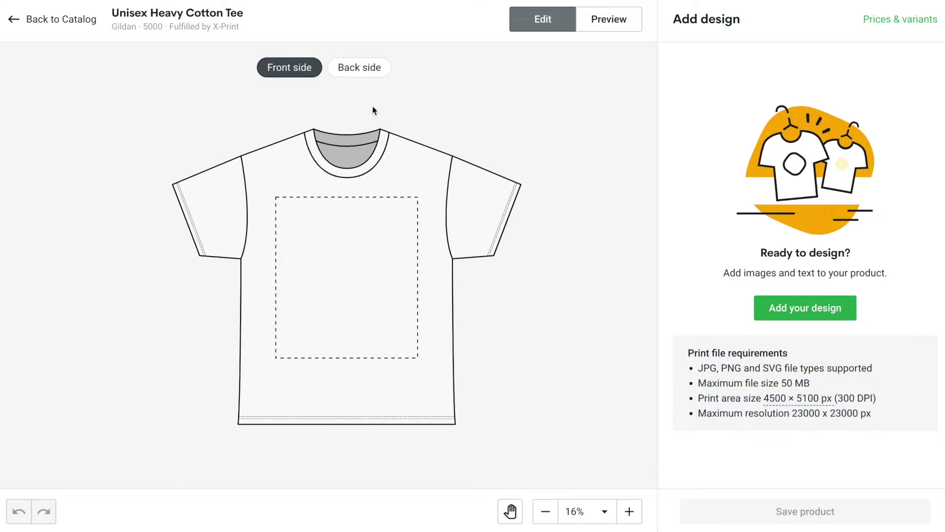
{"action": "left_click", "coordinate": [368, 67]}
{"action": "left_click", "coordinate": [319, 67]}
Add the custom text "Hello Salestio" to the front side and move it to the top of the print area
{"action": "left_click", "coordinate": [813, 311]}
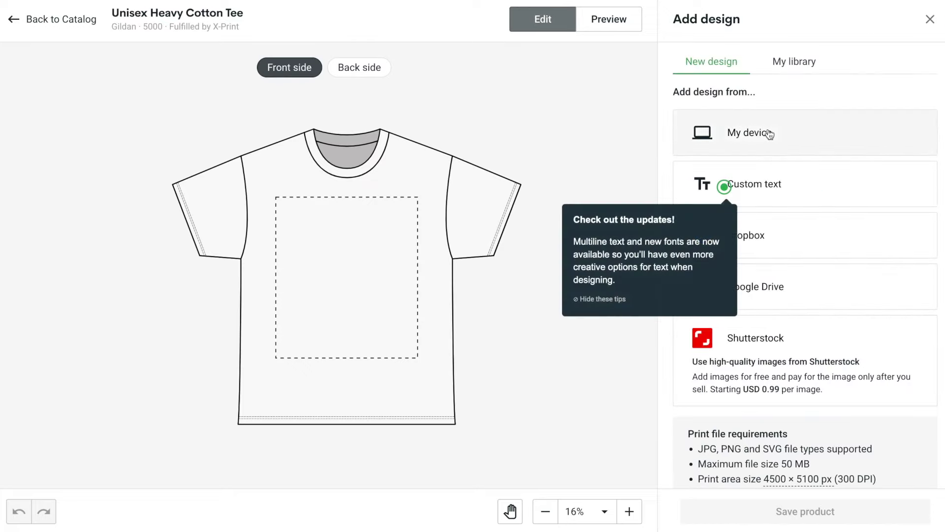
{"action": "left_click", "coordinate": [763, 180]}
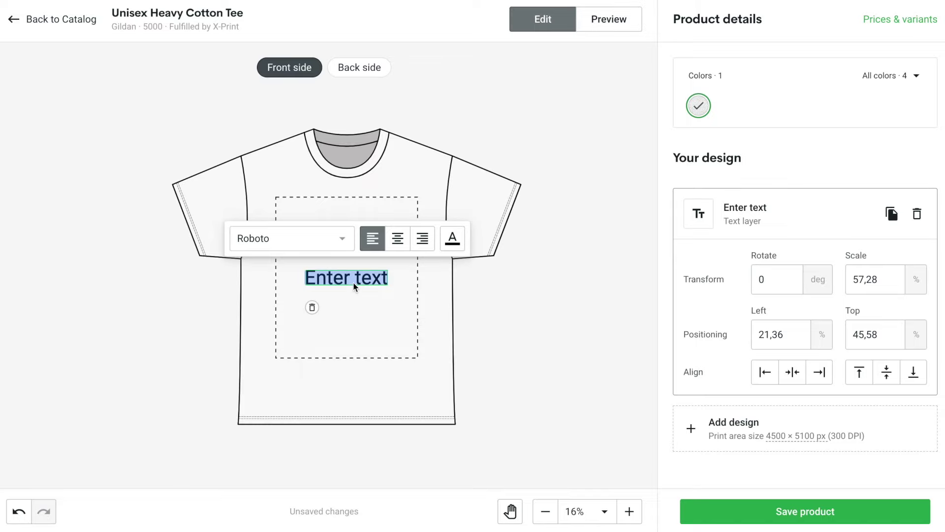
{"action": "type", "text": "Hello Salestio"}
{"action": "left_click_drag", "start_coordinate": [354, 282], "coordinate": [376, 215]}
{"action": "left_click", "coordinate": [474, 275]}
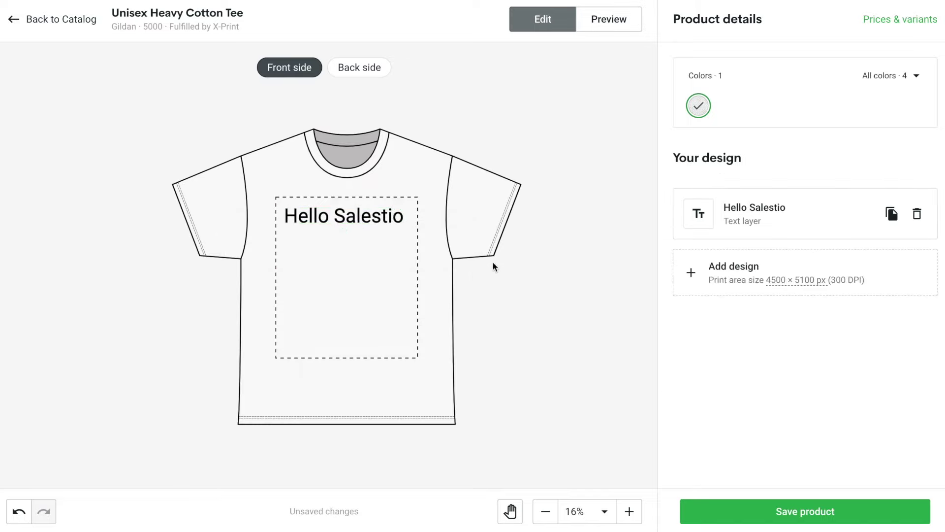
Select the black, golden yellow and royal blue shirt colors and deselect white
{"action": "left_click", "coordinate": [885, 76]}
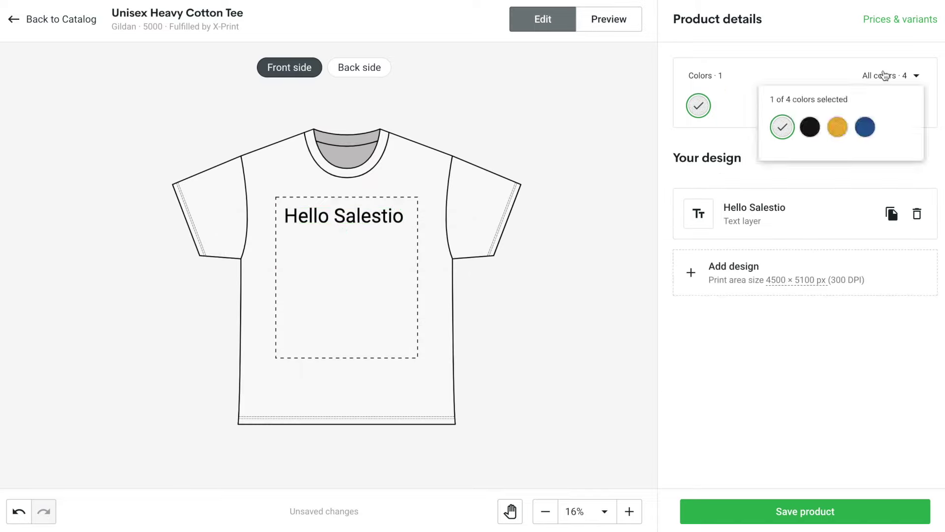
{"action": "left_click", "coordinate": [810, 127]}
{"action": "left_click", "coordinate": [838, 127]}
{"action": "left_click", "coordinate": [865, 128]}
{"action": "left_click", "coordinate": [782, 127]}
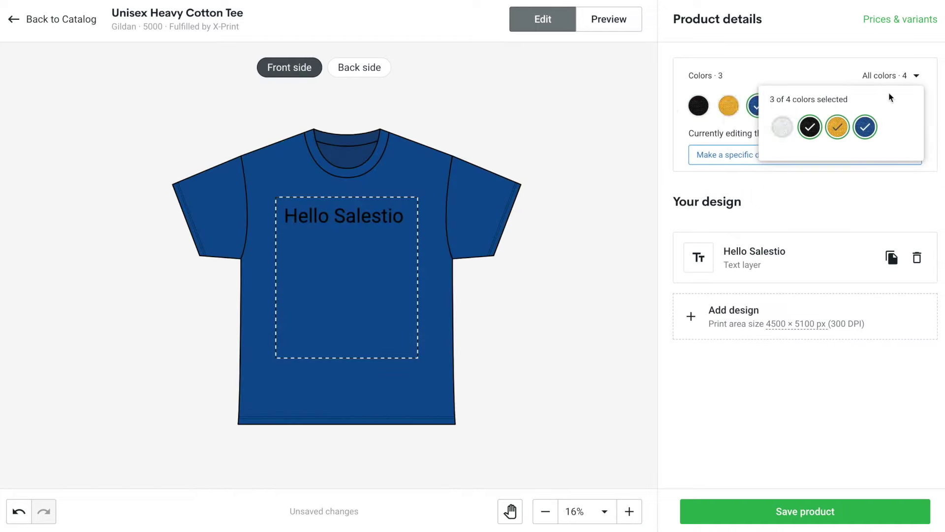
{"action": "left_click", "coordinate": [780, 63]}
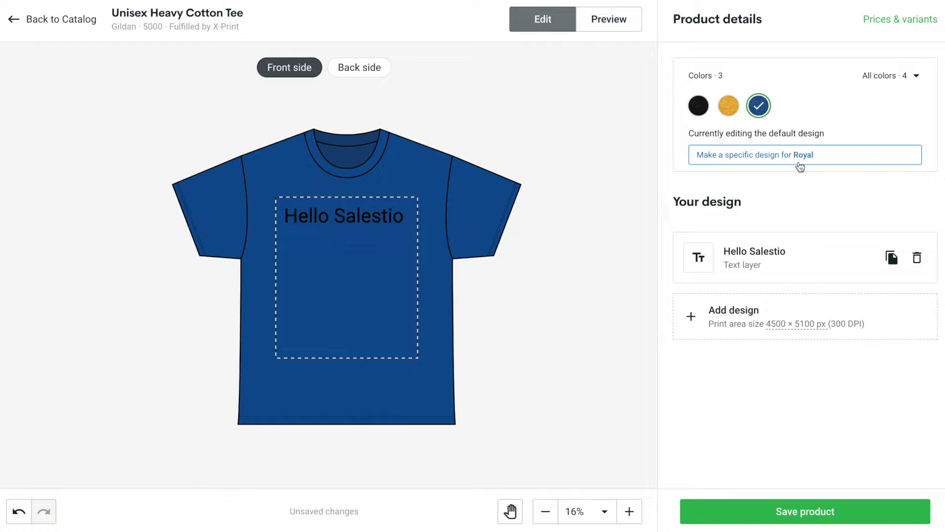
Place Various7-05.png from the library on the front side and shrink it to about 10.62 × 12.14 cm at the print area's upper right
{"action": "left_click", "coordinate": [772, 156]}
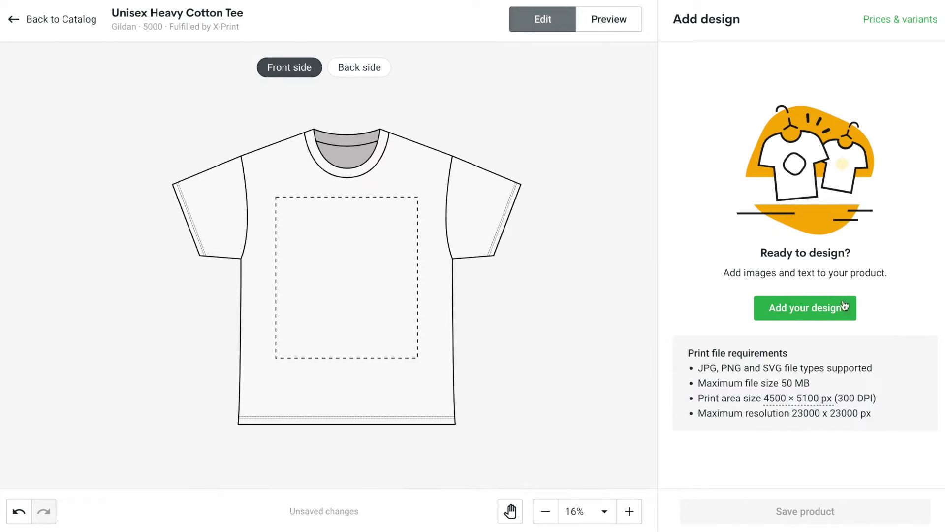
{"action": "left_click", "coordinate": [844, 306]}
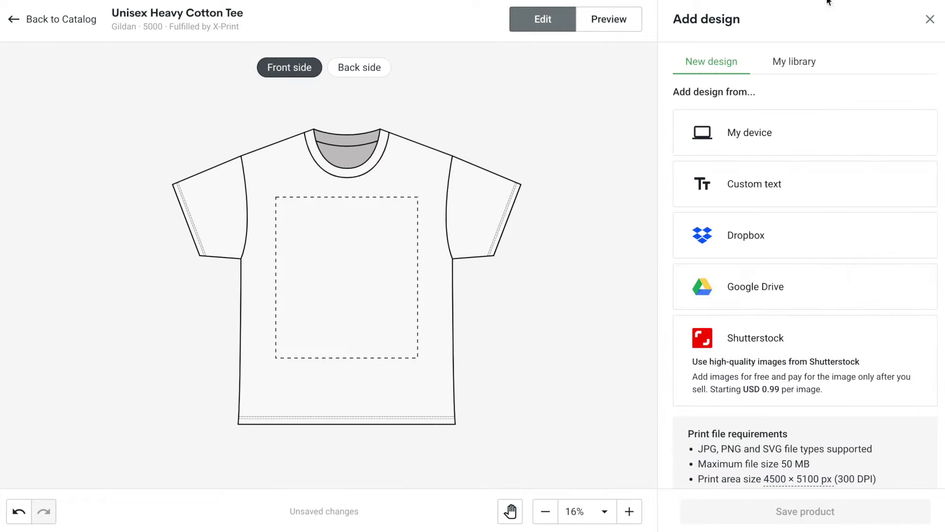
{"action": "left_click", "coordinate": [794, 63]}
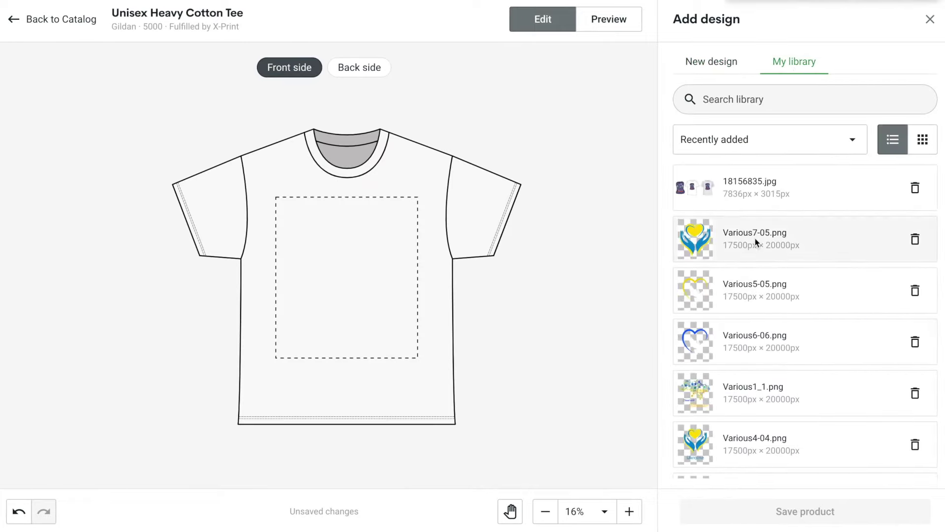
{"action": "left_click", "coordinate": [737, 235]}
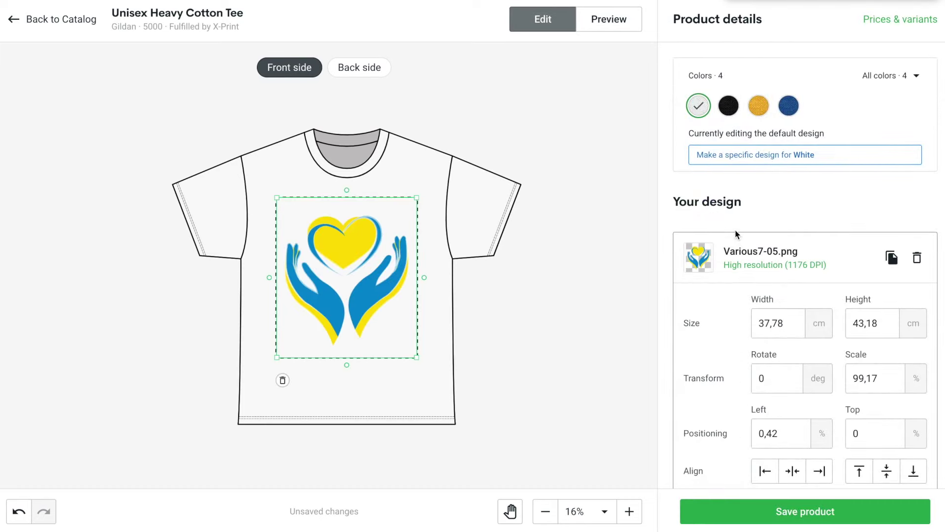
{"action": "left_click_drag", "start_coordinate": [346, 365], "coordinate": [406, 215]}
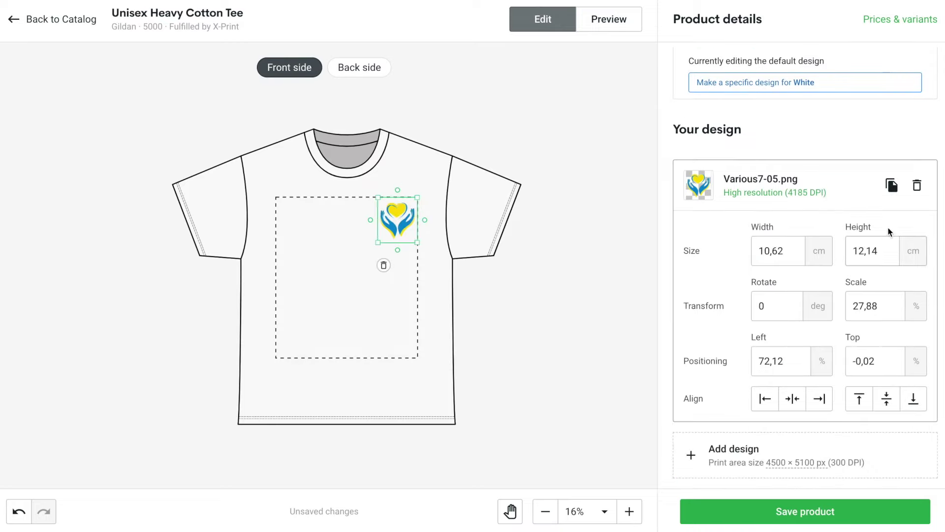
Duplicate the Various7-05.png layer and move the copy toward the lower left of the print area
{"action": "left_click", "coordinate": [871, 185]}
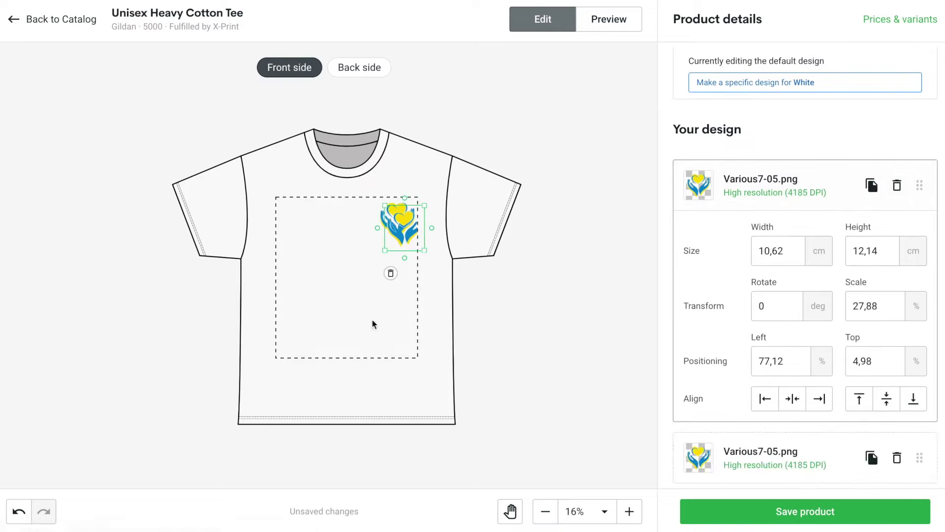
{"action": "left_click_drag", "start_coordinate": [403, 227], "coordinate": [310, 316]}
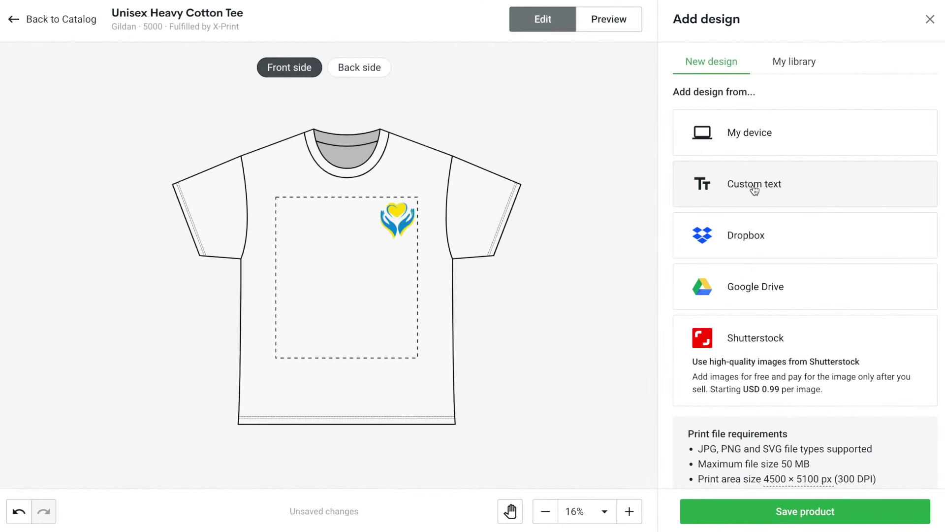
Add the custom text "Stand with Ukraine" in orange Roboto and move it toward the upper left of the print area
{"action": "left_click", "coordinate": [755, 190]}
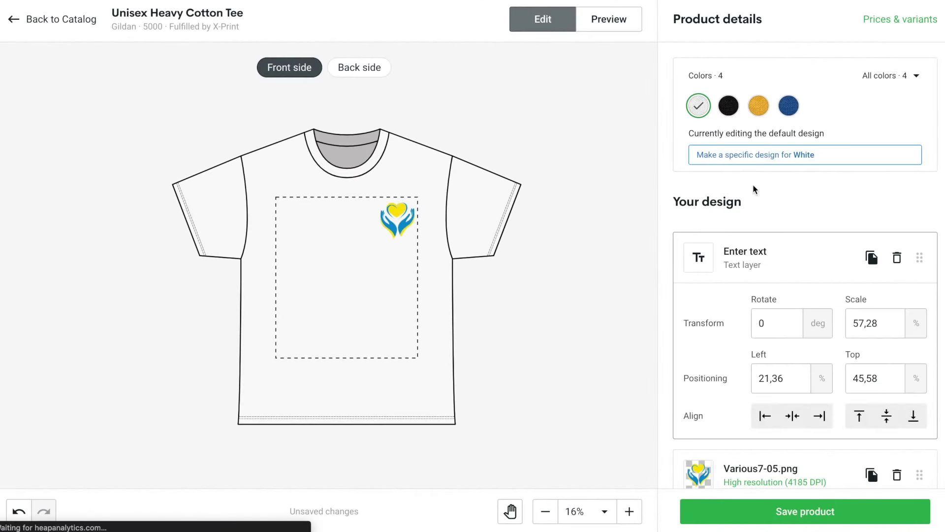
{"action": "left_click", "coordinate": [352, 278]}
{"action": "triple_click", "coordinate": [353, 279]}
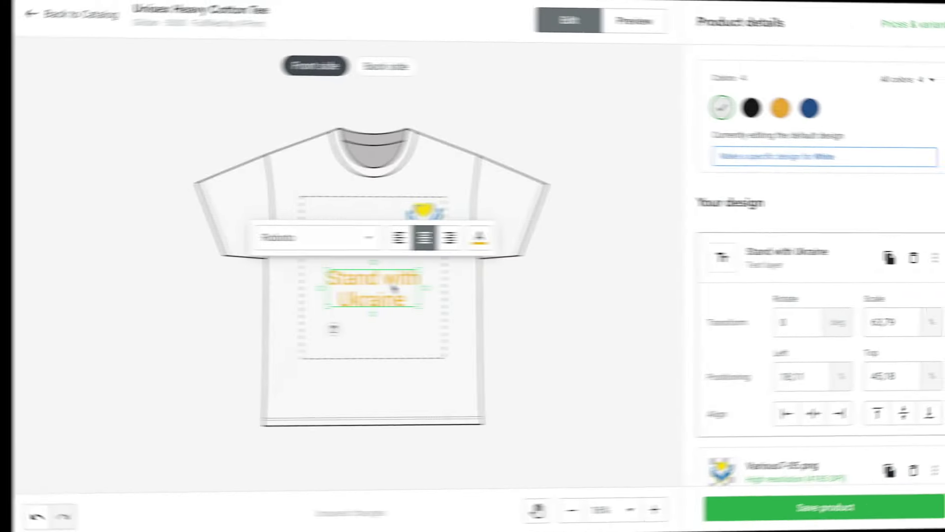
{"action": "left_click_drag", "start_coordinate": [383, 282], "coordinate": [326, 219]}
{"action": "double_click", "coordinate": [326, 218]}
{"action": "left_click", "coordinate": [325, 222]}
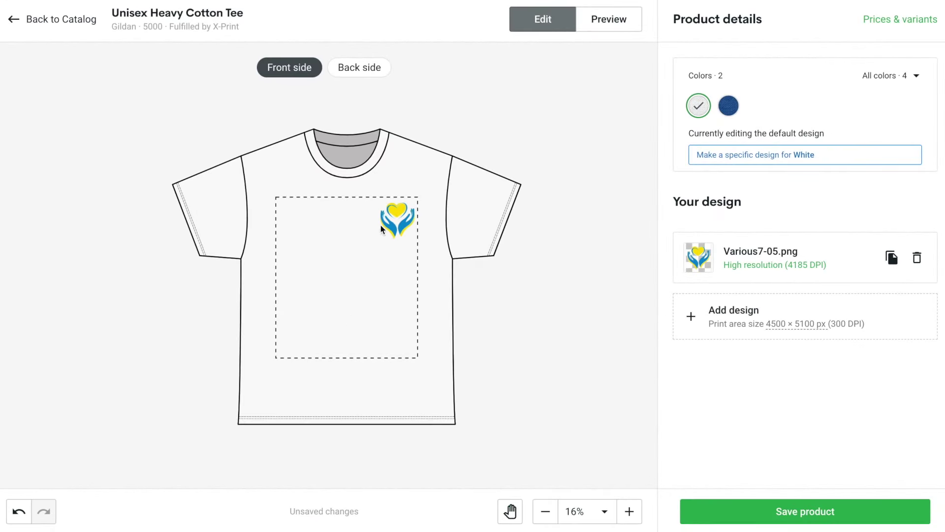
Check the placement of the Various7-05.png graphic and save the product
{"action": "left_click", "coordinate": [394, 219]}
{"action": "left_click", "coordinate": [505, 309]}
{"action": "left_click", "coordinate": [841, 513]}
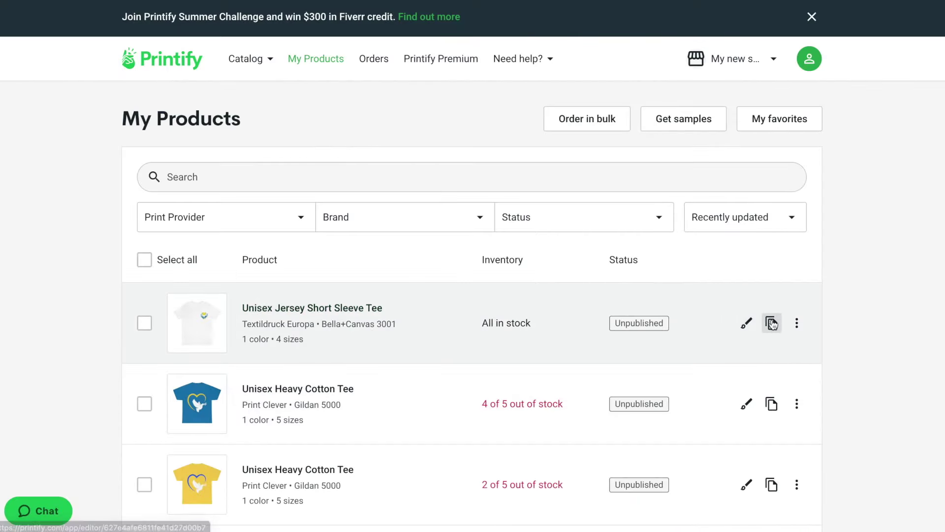
{"action": "left_click", "coordinate": [797, 323]}
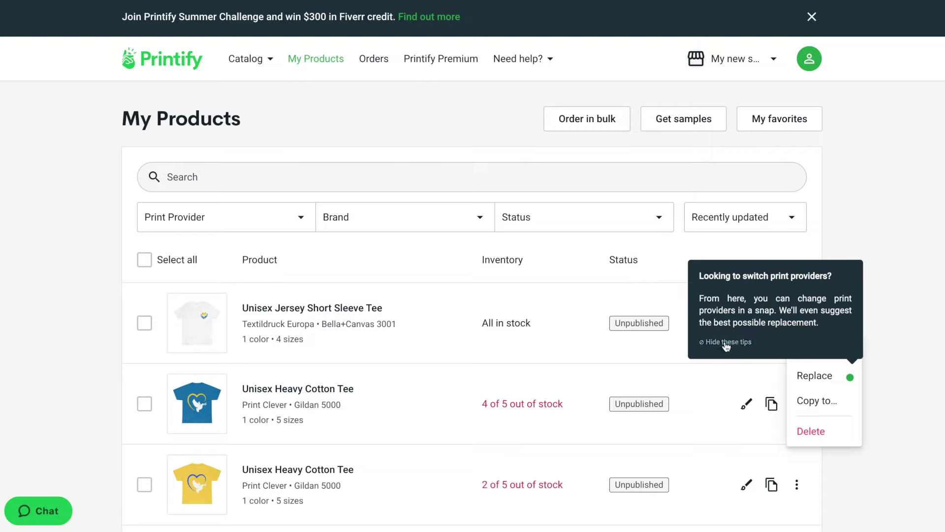
{"action": "left_click", "coordinate": [910, 343]}
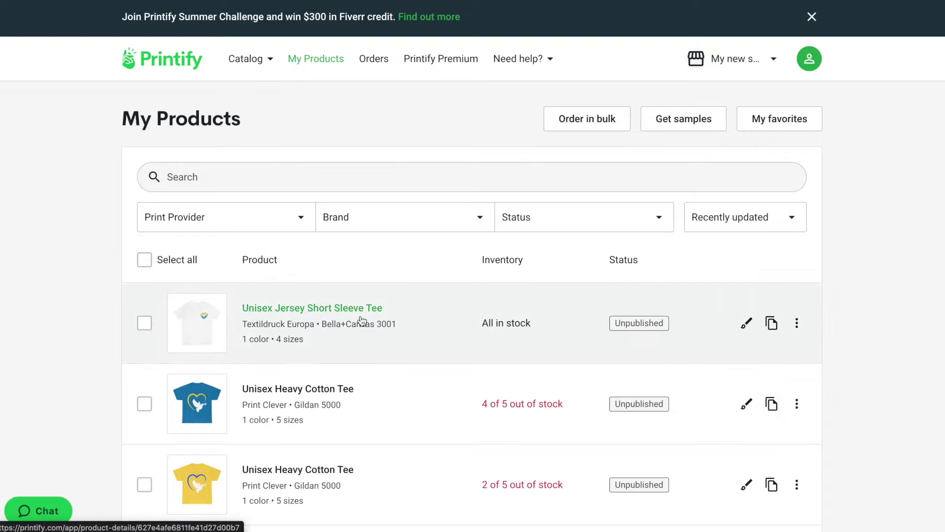
Open the Unisex Jersey Short Sleeve Tee, compare the mockup views and choose Front as the title image
{"action": "left_click", "coordinate": [328, 310]}
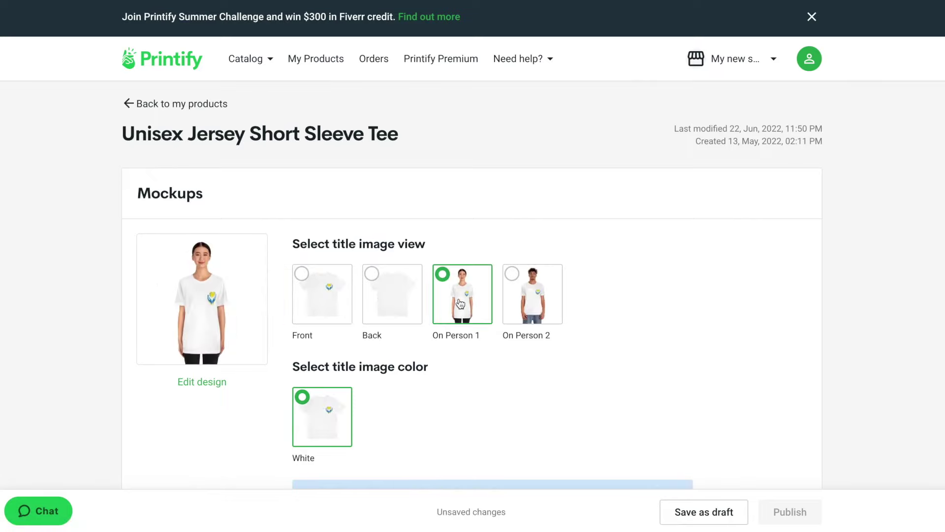
{"action": "left_click", "coordinate": [342, 301]}
{"action": "left_click", "coordinate": [536, 295]}
{"action": "left_click", "coordinate": [310, 288]}
Open Placeit from the mockups section, look through its mockup generator and subscription offer, and return to the Printify product page
{"action": "scroll", "coordinate": [518, 373], "scroll_direction": "down", "scroll_amount": 2}
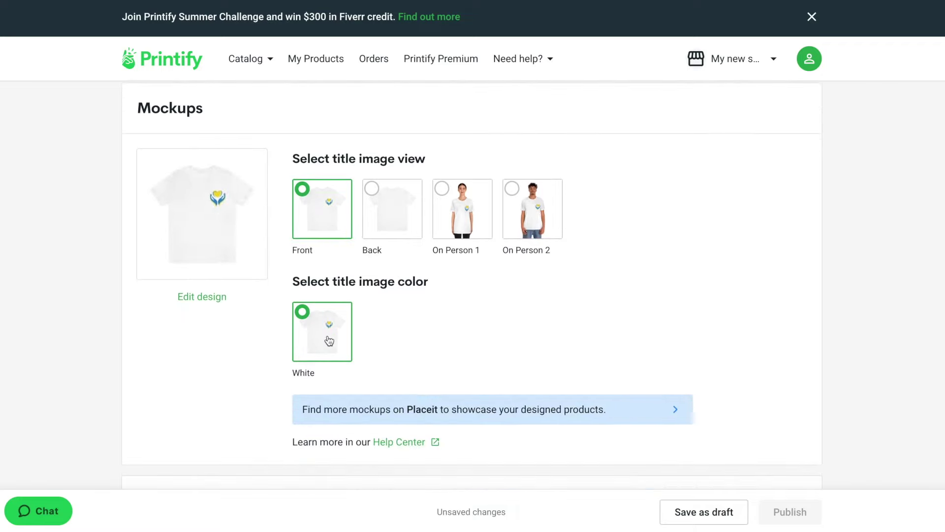
{"action": "scroll", "coordinate": [529, 403], "scroll_direction": "down", "scroll_amount": 1}
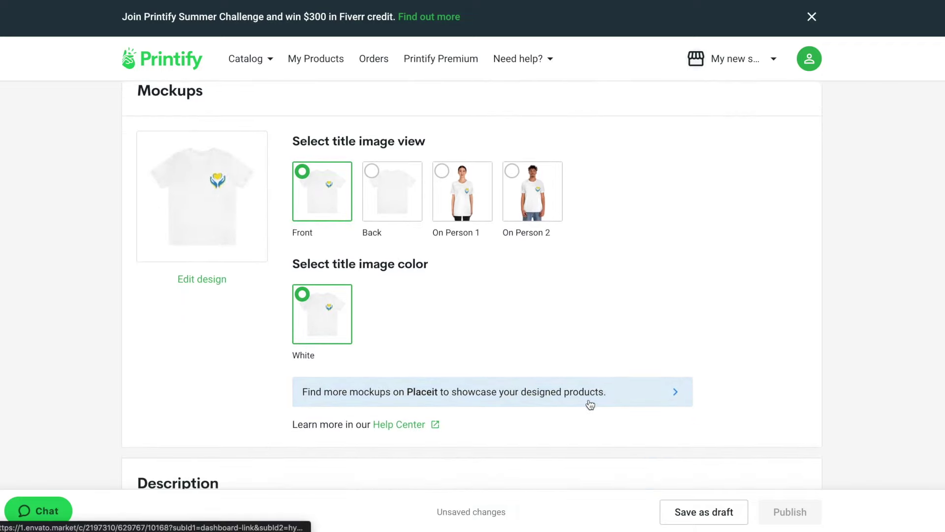
{"action": "scroll", "coordinate": [601, 338], "scroll_direction": "down", "scroll_amount": 1}
{"action": "scroll", "coordinate": [532, 363], "scroll_direction": "down", "scroll_amount": 2}
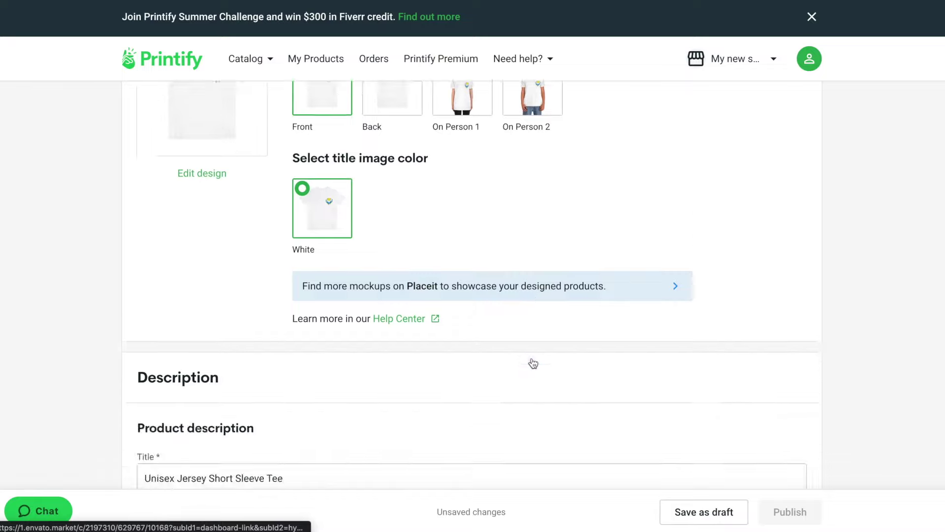
{"action": "left_click", "coordinate": [522, 292]}
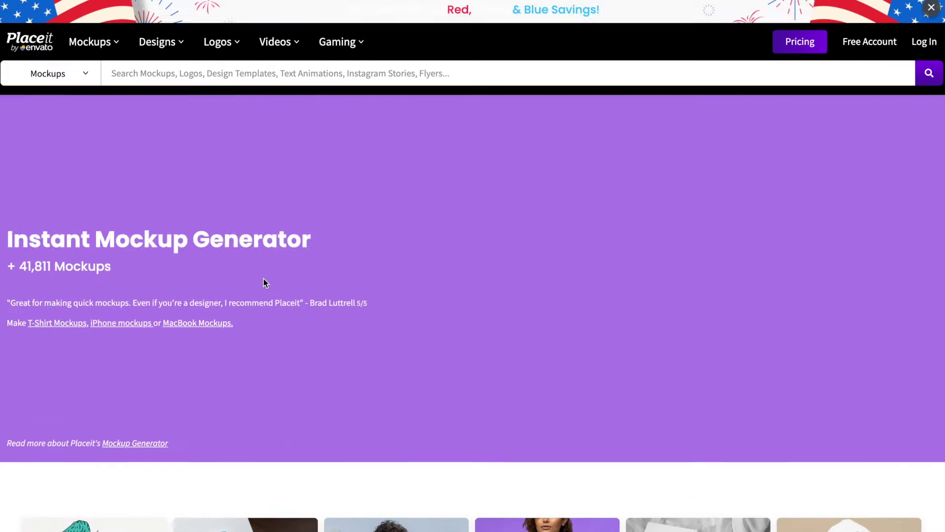
{"action": "scroll", "coordinate": [264, 279], "scroll_direction": "down", "scroll_amount": 3}
{"action": "left_click", "coordinate": [379, 400]}
{"action": "scroll", "coordinate": [377, 397], "scroll_direction": "down", "scroll_amount": 2}
{"action": "scroll", "coordinate": [430, 308], "scroll_direction": "down", "scroll_amount": 6}
{"action": "scroll", "coordinate": [430, 308], "scroll_direction": "up", "scroll_amount": 9}
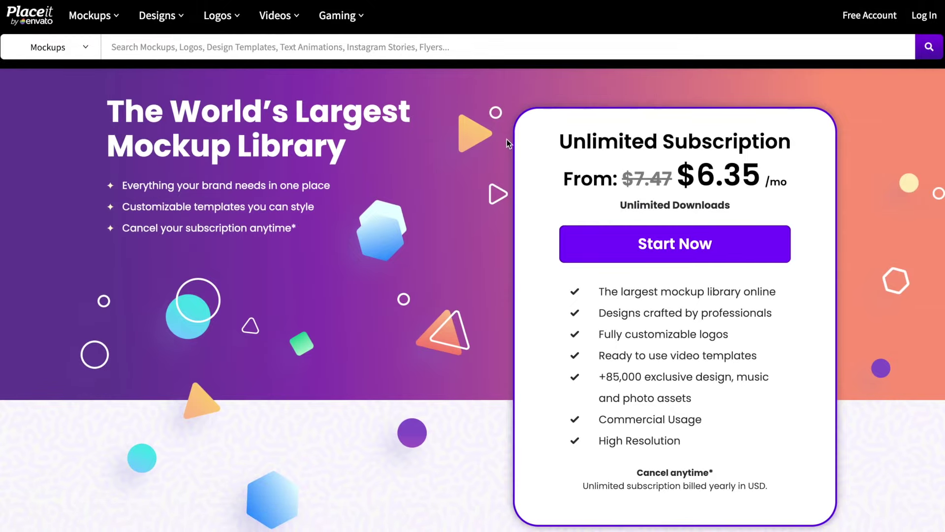
{"action": "left_click", "coordinate": [172, 1]}
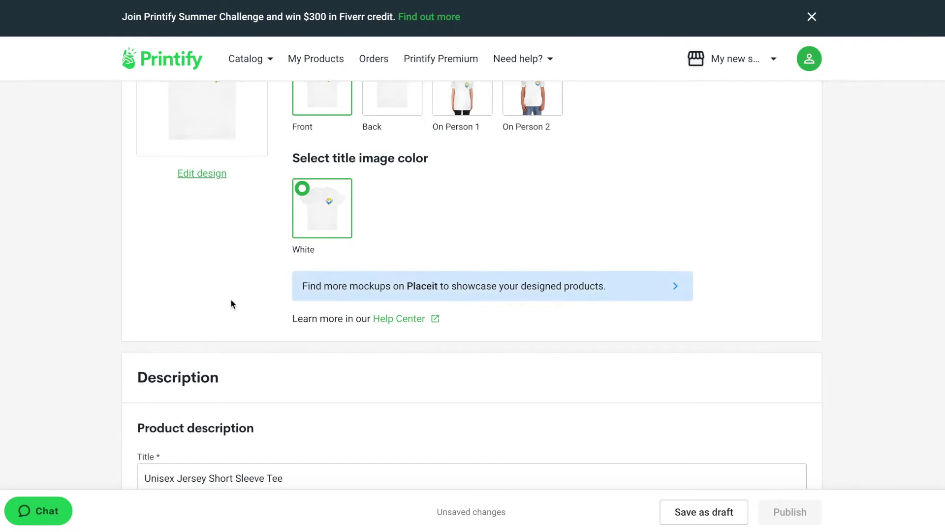
Review the product title and description text and add the size table to the description
{"action": "scroll", "coordinate": [310, 320], "scroll_direction": "down", "scroll_amount": 3}
{"action": "triple_click", "coordinate": [310, 348]}
{"action": "left_click", "coordinate": [655, 288]}
{"action": "scroll", "coordinate": [635, 294], "scroll_direction": "down", "scroll_amount": 3}
{"action": "left_click", "coordinate": [327, 349]}
{"action": "scroll", "coordinate": [327, 349], "scroll_direction": "down", "scroll_amount": 2}
{"action": "scroll", "coordinate": [317, 389], "scroll_direction": "down", "scroll_amount": 1}
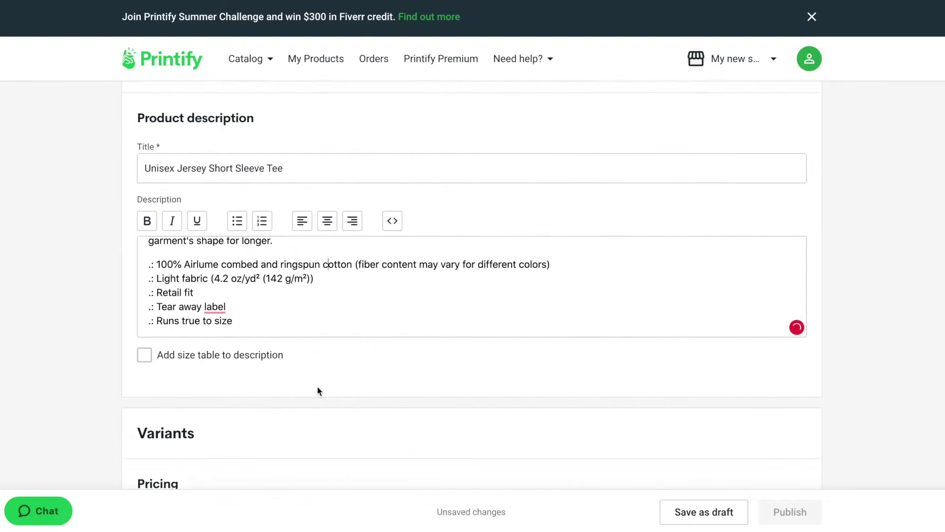
{"action": "left_click", "coordinate": [145, 341]}
{"action": "left_click", "coordinate": [371, 306]}
Expand the white XS variant in the pricing table and set its profit margin to 45 %
{"action": "scroll", "coordinate": [371, 303], "scroll_direction": "down", "scroll_amount": 3}
{"action": "scroll", "coordinate": [540, 362], "scroll_direction": "down", "scroll_amount": 4}
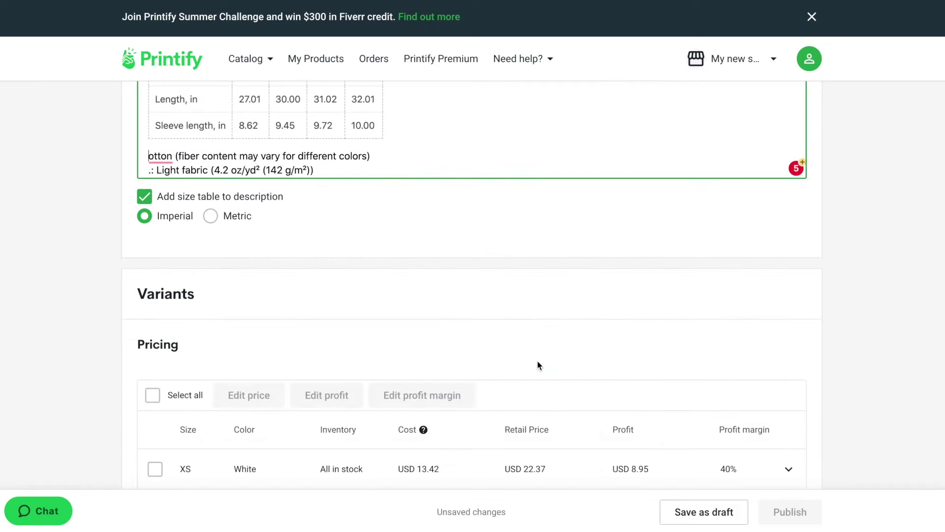
{"action": "scroll", "coordinate": [528, 321], "scroll_direction": "down", "scroll_amount": 1}
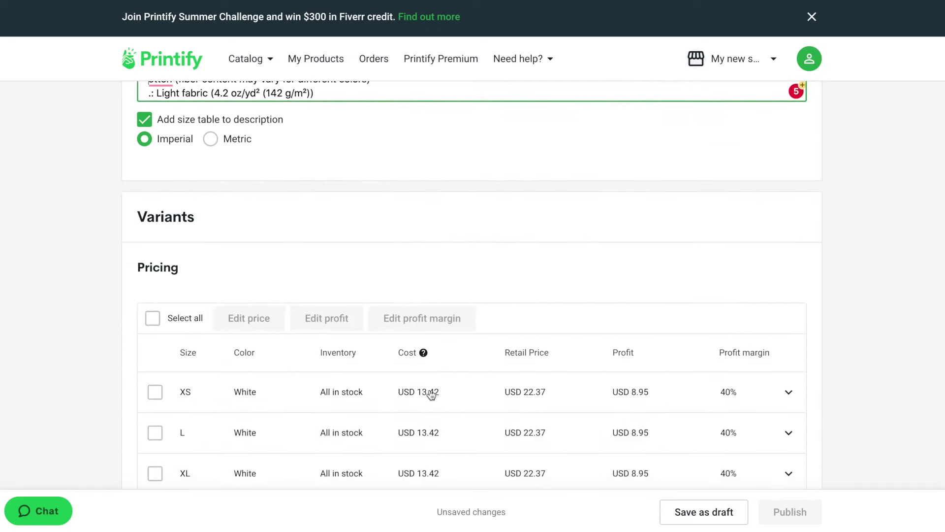
{"action": "scroll", "coordinate": [743, 374], "scroll_direction": "down", "scroll_amount": 2}
{"action": "left_click", "coordinate": [790, 302]}
{"action": "double_click", "coordinate": [733, 351]}
{"action": "type", "text": "45"}
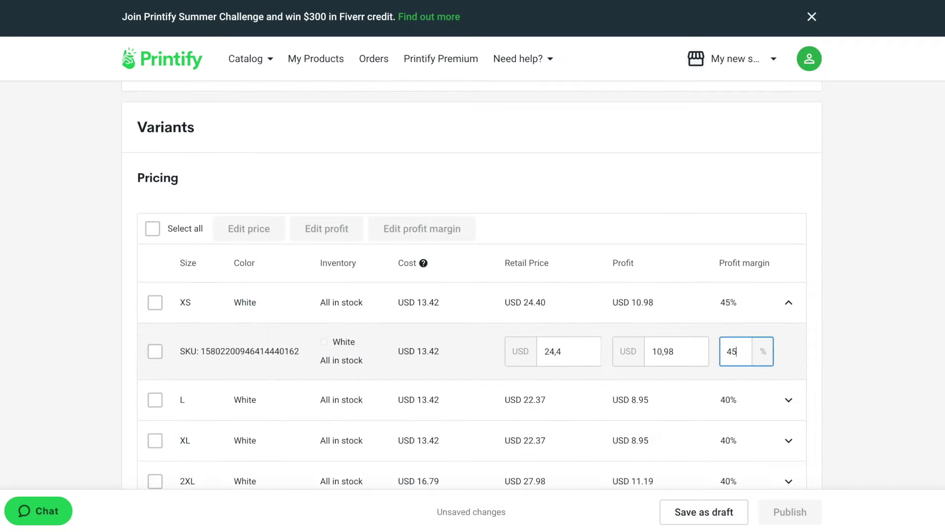
Try a 49 % profit margin for the XS variant, set it to 40 % and collapse the variant
{"action": "key", "text": "BackSpace"}
{"action": "type", "text": "9"}
{"action": "key", "text": "BackSpace"}
{"action": "type", "text": "0"}
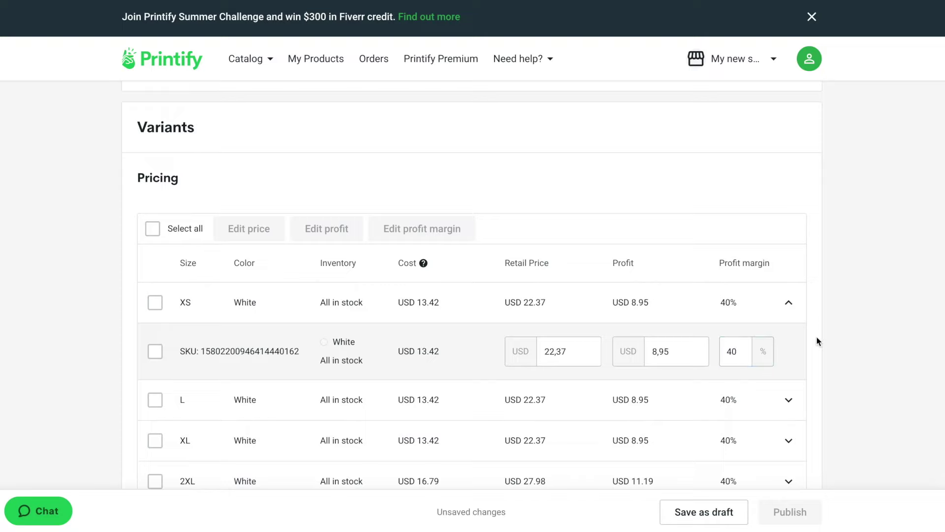
{"action": "left_click", "coordinate": [788, 303]}
Review the remaining variant prices and the store details, and check which stores are available in the store selector
{"action": "scroll", "coordinate": [665, 411], "scroll_direction": "down", "scroll_amount": 2}
{"action": "scroll", "coordinate": [665, 411], "scroll_direction": "down", "scroll_amount": 3}
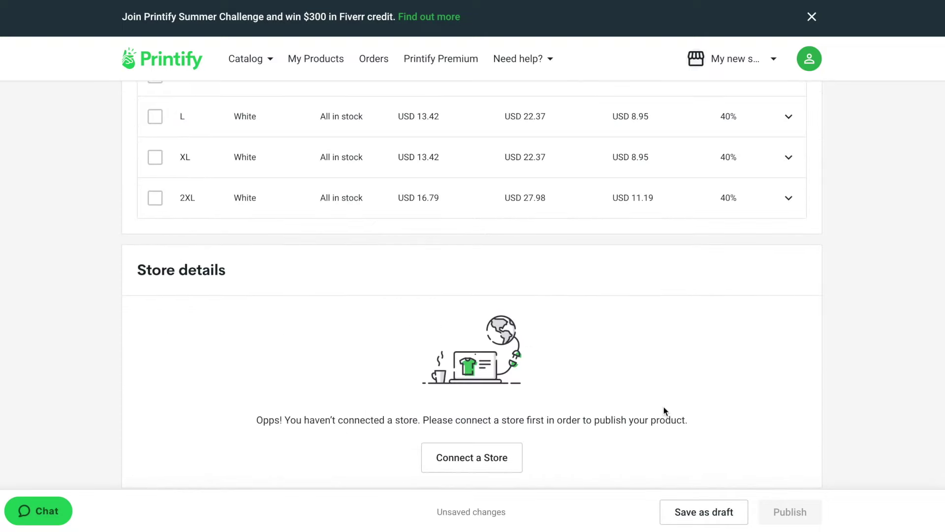
{"action": "left_click", "coordinate": [743, 54]}
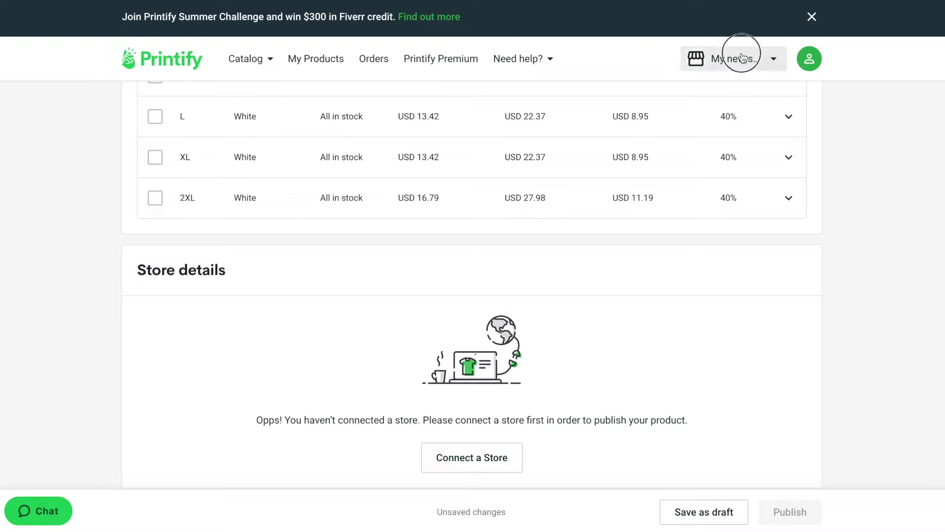
{"action": "left_click", "coordinate": [675, 149]}
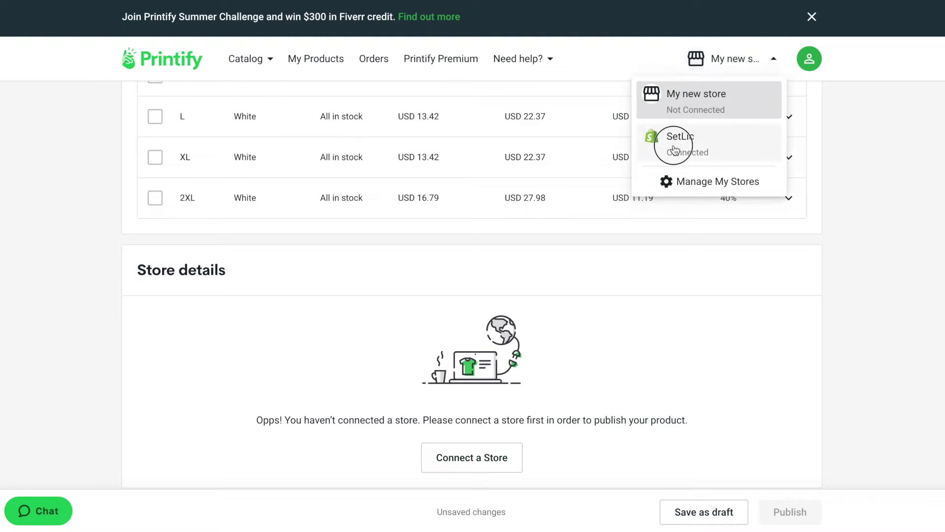
{"action": "left_click", "coordinate": [845, 142]}
Return to the My Products list and check the store selector there
{"action": "scroll", "coordinate": [846, 143], "scroll_direction": "up", "scroll_amount": 12}
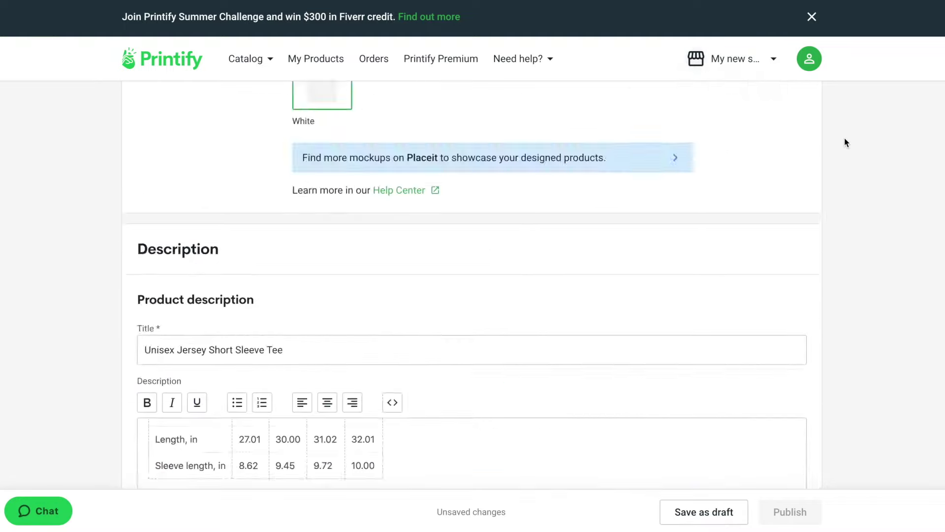
{"action": "scroll", "coordinate": [846, 143], "scroll_direction": "up", "scroll_amount": 6}
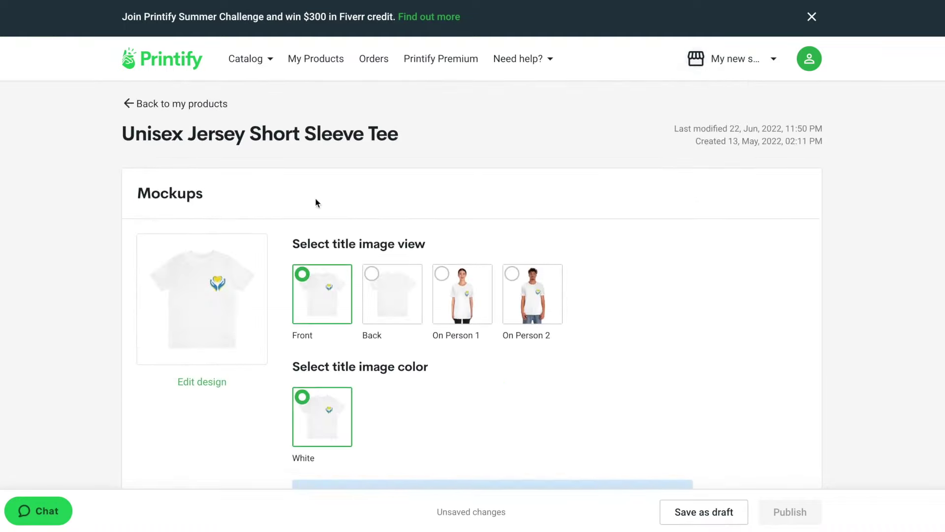
{"action": "left_click", "coordinate": [181, 103]}
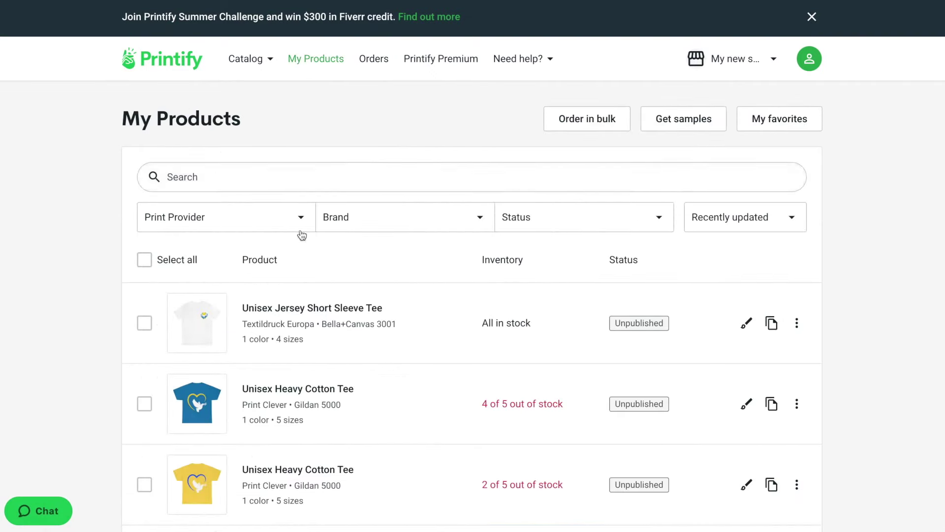
{"action": "left_click", "coordinate": [730, 59]}
{"action": "left_click", "coordinate": [729, 59]}
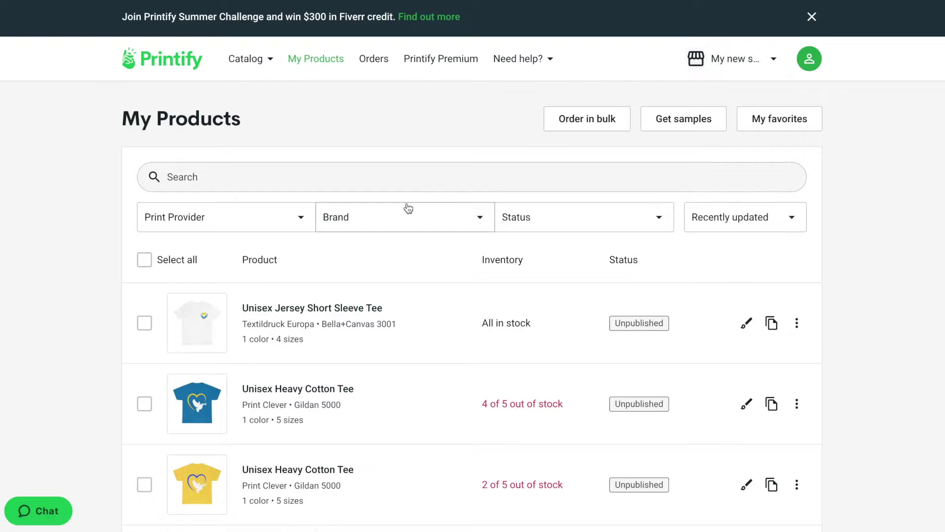
Copy the Unisex Jersey Short Sleeve Tee to a different store, accepting the notice about lost product details
{"action": "left_click", "coordinate": [797, 323]}
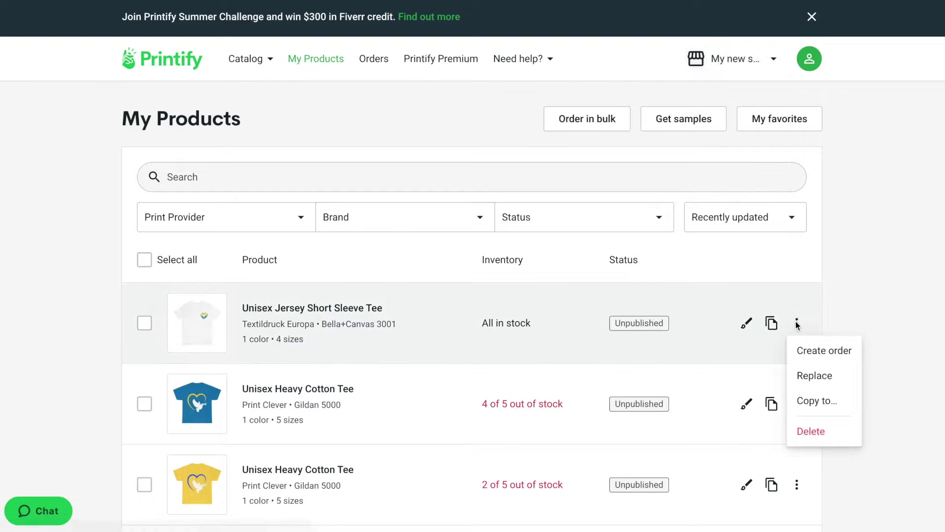
{"action": "left_click", "coordinate": [824, 400]}
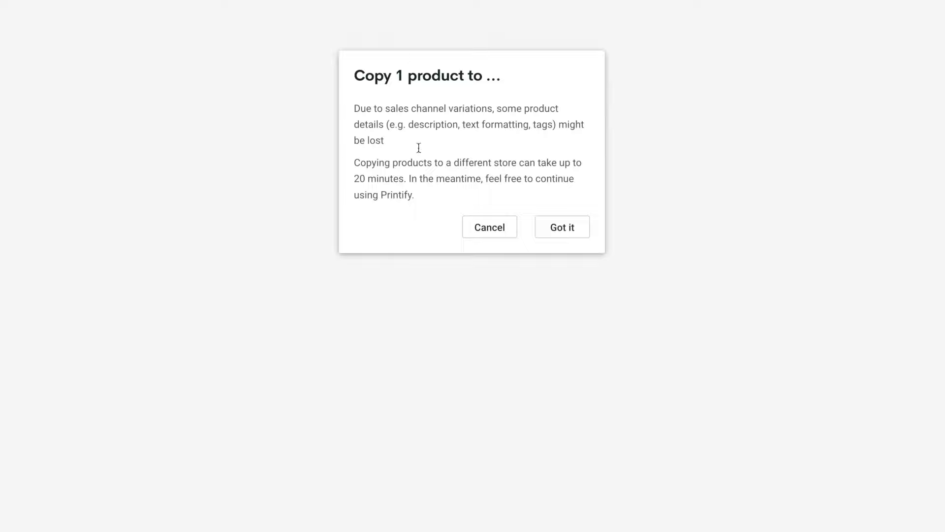
{"action": "left_click", "coordinate": [572, 230]}
{"action": "left_click", "coordinate": [350, 121]}
{"action": "left_click", "coordinate": [547, 173]}
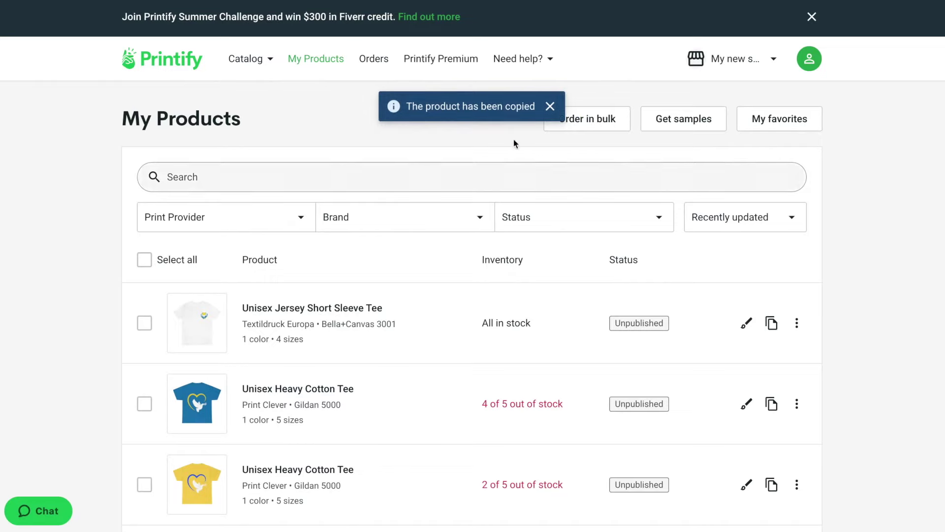
Switch to the SetLic store and open its published Unisex Jersey Short Sleeve Tee for editing
{"action": "left_click", "coordinate": [726, 59]}
{"action": "left_click", "coordinate": [694, 140]}
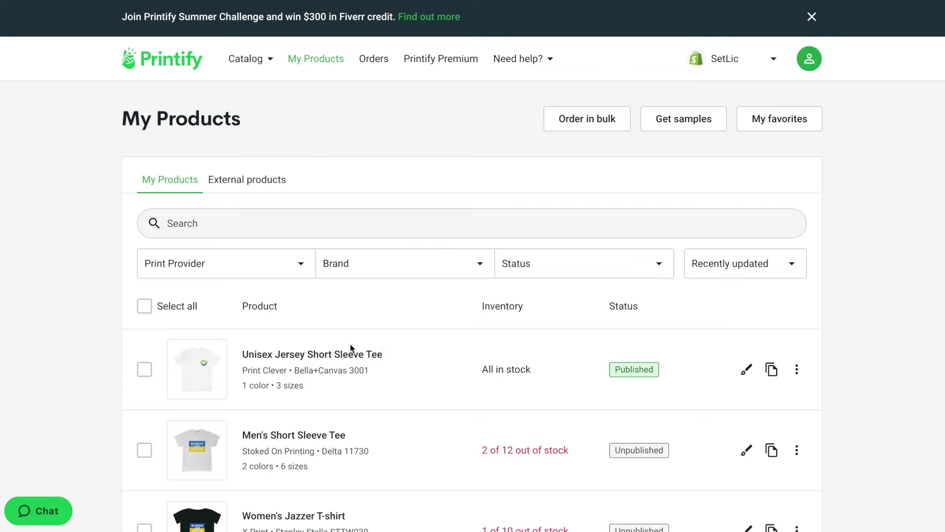
{"action": "left_click", "coordinate": [342, 355]}
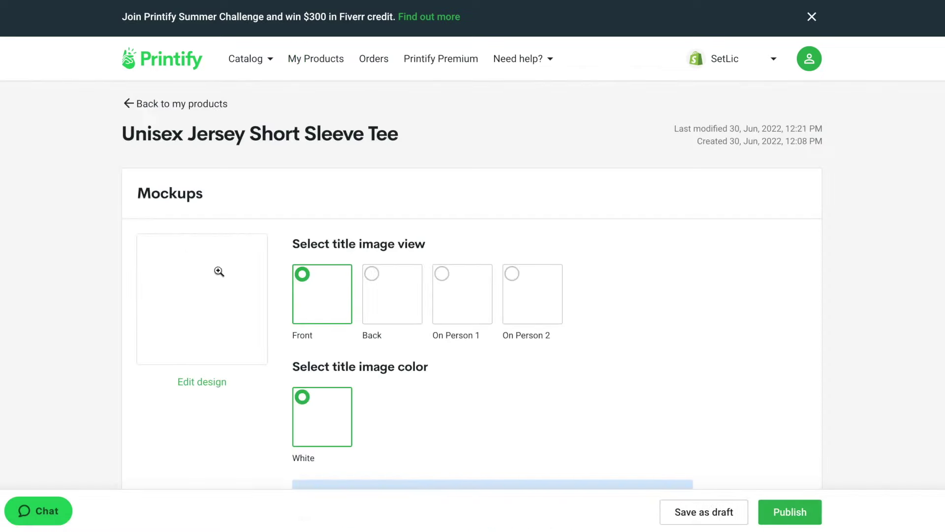
Put "Ukraine heart" in front of the existing product title
{"action": "scroll", "coordinate": [384, 315], "scroll_direction": "down", "scroll_amount": 4}
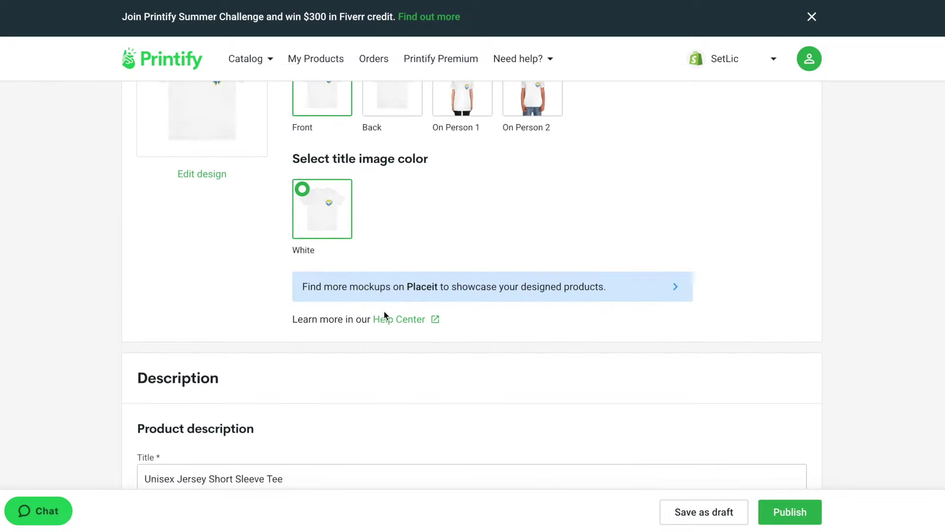
{"action": "scroll", "coordinate": [384, 311], "scroll_direction": "down", "scroll_amount": 2}
{"action": "triple_click", "coordinate": [269, 407]}
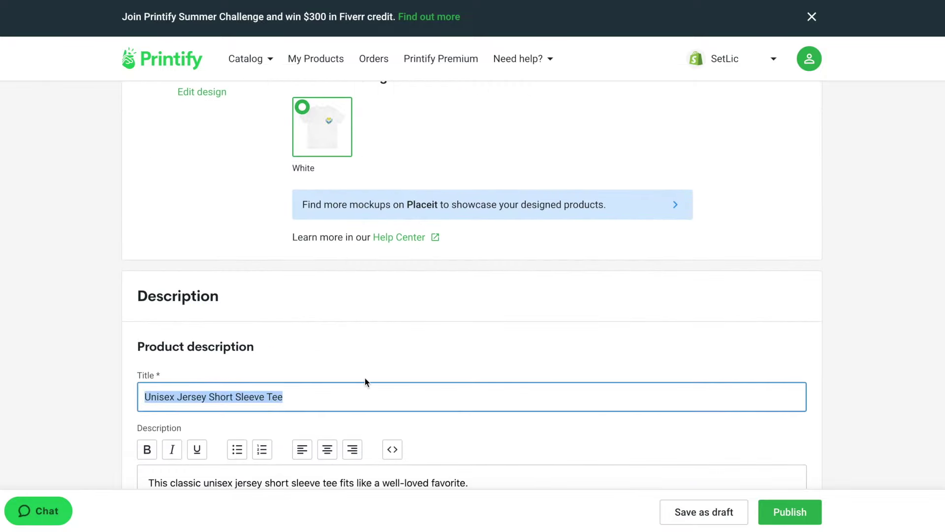
{"action": "scroll", "coordinate": [366, 382], "scroll_direction": "down", "scroll_amount": 3}
{"action": "scroll", "coordinate": [250, 345], "scroll_direction": "down", "scroll_amount": 8}
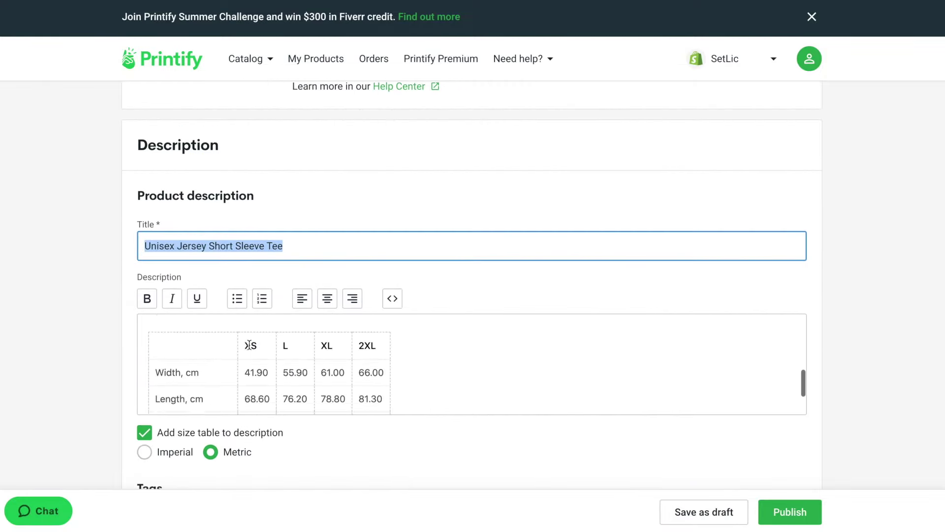
{"action": "scroll", "coordinate": [295, 355], "scroll_direction": "up", "scroll_amount": 2}
{"action": "scroll", "coordinate": [296, 354], "scroll_direction": "up", "scroll_amount": 8}
{"action": "key", "text": "Home"}
{"action": "type", "text": "Ukraine heart "}
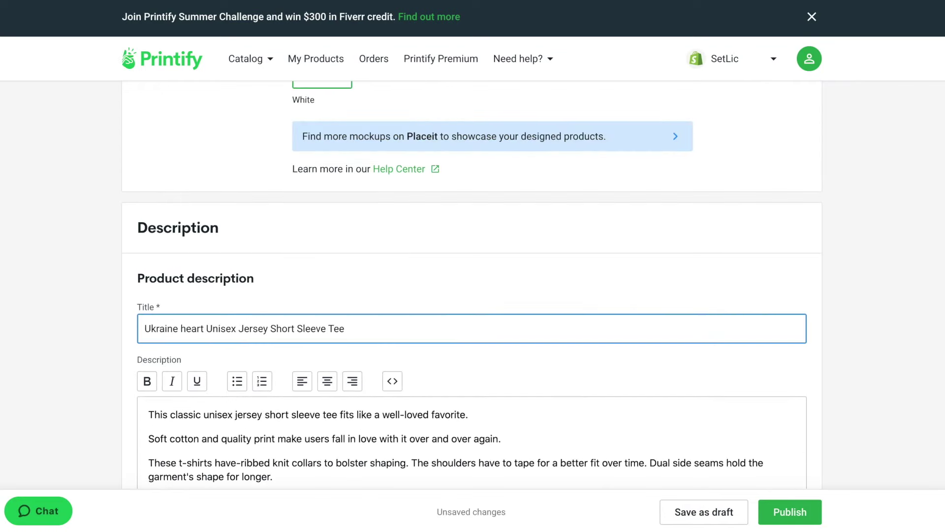
Reword the product title to "Ukraine in my heart unisex Jersey Short Sleeve Tee"
{"action": "type", "text": "in my"}
{"action": "left_click", "coordinate": [239, 329]}
{"action": "key", "text": "BackSpace"}
{"action": "type", "text": "u"}
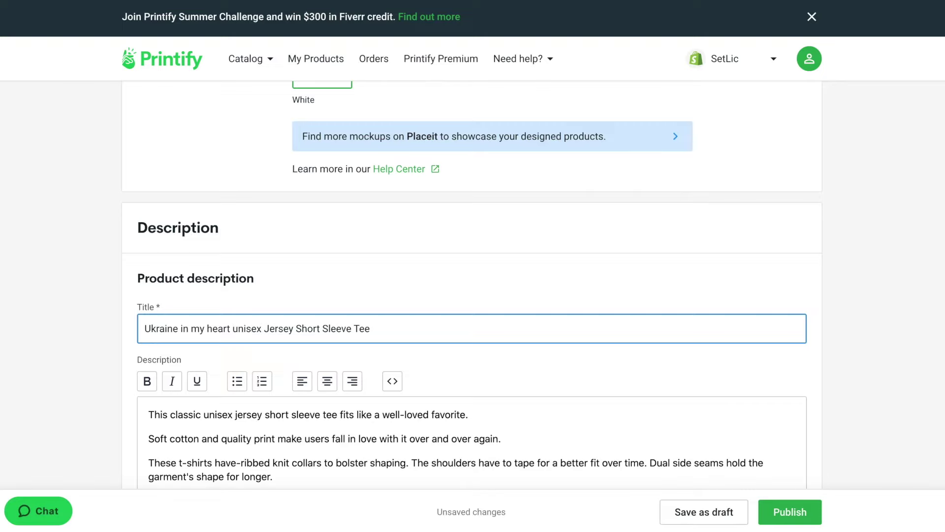
{"action": "left_click", "coordinate": [403, 330]}
Add the line "Ukraine support T-shirt, Ukraine in my heart" to the product description, just above the size table
{"action": "scroll", "coordinate": [404, 331], "scroll_direction": "down", "scroll_amount": 2}
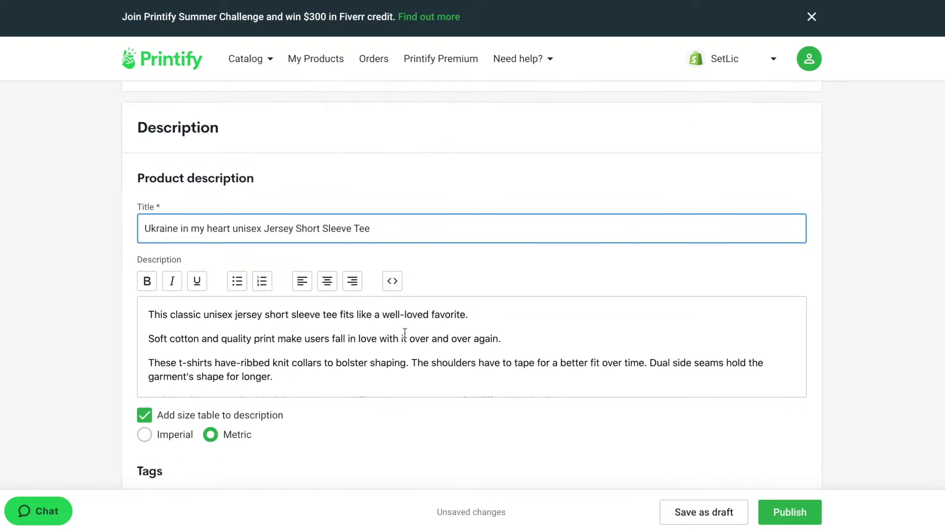
{"action": "scroll", "coordinate": [289, 343], "scroll_direction": "down", "scroll_amount": 5}
{"action": "scroll", "coordinate": [288, 343], "scroll_direction": "down", "scroll_amount": 4}
{"action": "scroll", "coordinate": [287, 342], "scroll_direction": "up", "scroll_amount": 3}
{"action": "left_click", "coordinate": [283, 336]}
{"action": "key", "text": "ctrl+v"}
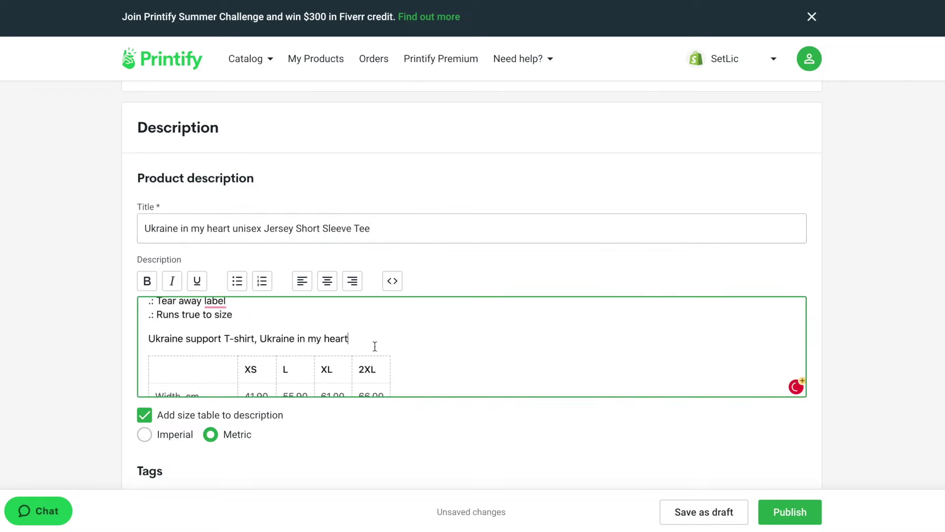
{"action": "scroll", "coordinate": [375, 347], "scroll_direction": "down", "scroll_amount": 5}
{"action": "left_click", "coordinate": [450, 250]}
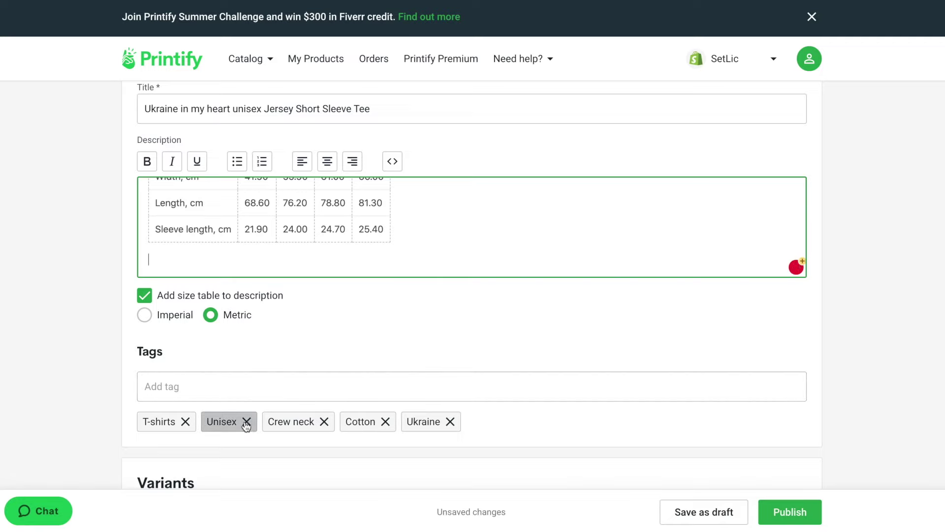
Add the tags "Support" and "minimalistic" to the product
{"action": "left_click", "coordinate": [238, 386]}
{"action": "type", "text": "Support"}
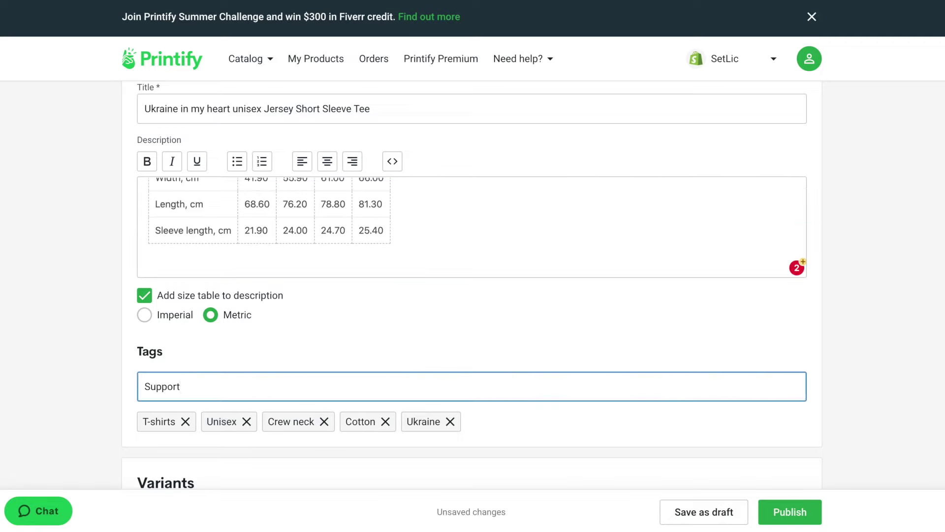
{"action": "key", "text": "Return"}
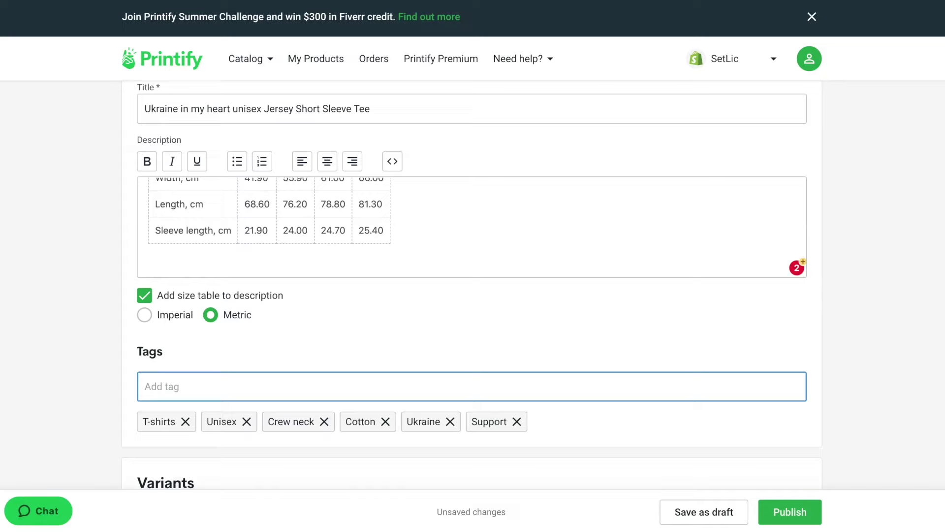
{"action": "type", "text": "minimalistic"}
{"action": "key", "text": "Return"}
Review the variant pricing, visibility and Shopify sync settings, and check which Shopify collections are available for the product
{"action": "scroll", "coordinate": [372, 434], "scroll_direction": "down", "scroll_amount": 10}
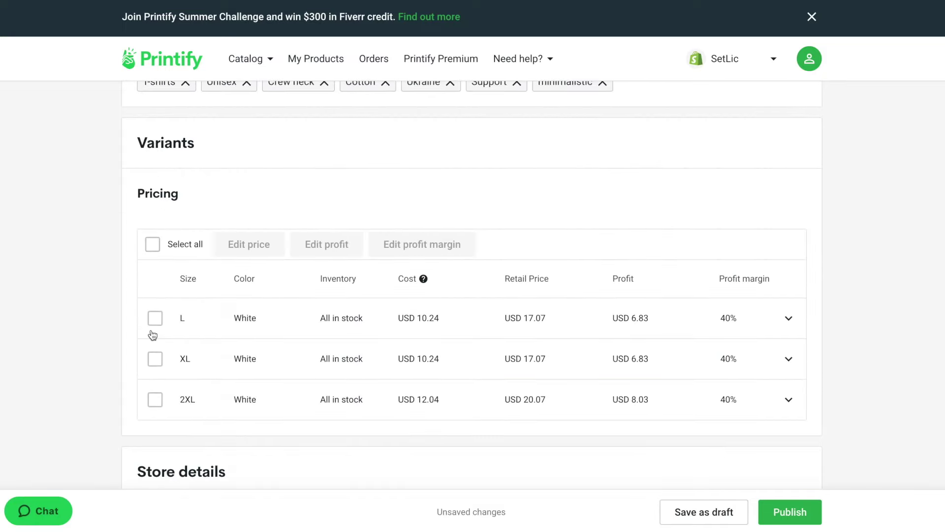
{"action": "scroll", "coordinate": [507, 220], "scroll_direction": "down", "scroll_amount": 1}
{"action": "scroll", "coordinate": [352, 352], "scroll_direction": "down", "scroll_amount": 1}
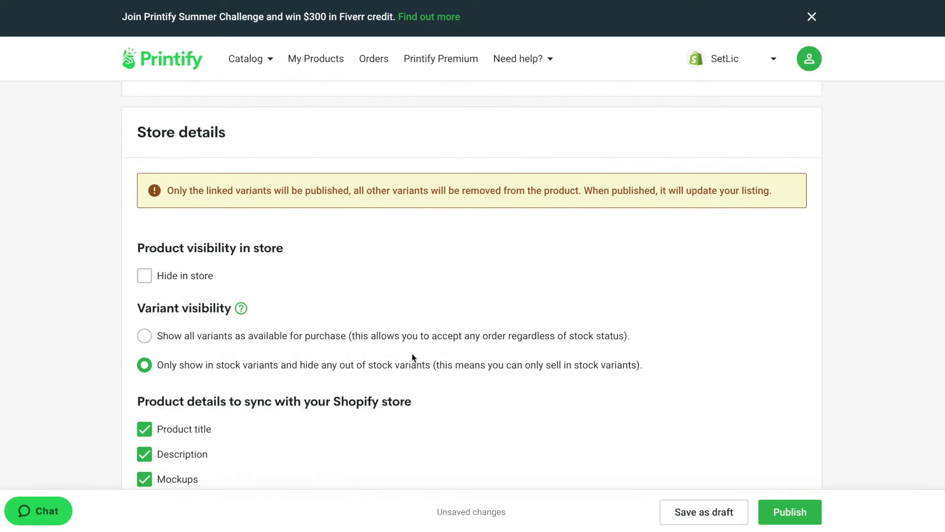
{"action": "scroll", "coordinate": [287, 389], "scroll_direction": "down", "scroll_amount": 1}
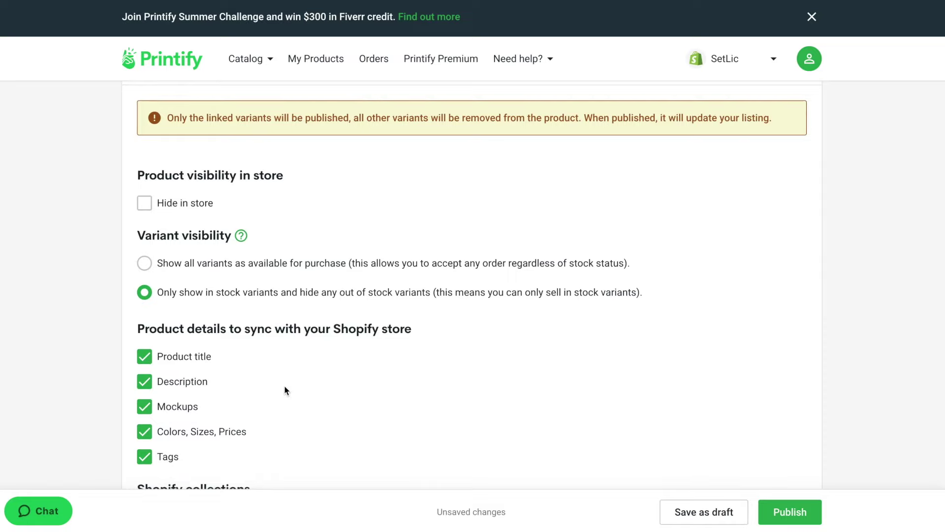
{"action": "scroll", "coordinate": [286, 391], "scroll_direction": "down", "scroll_amount": 3}
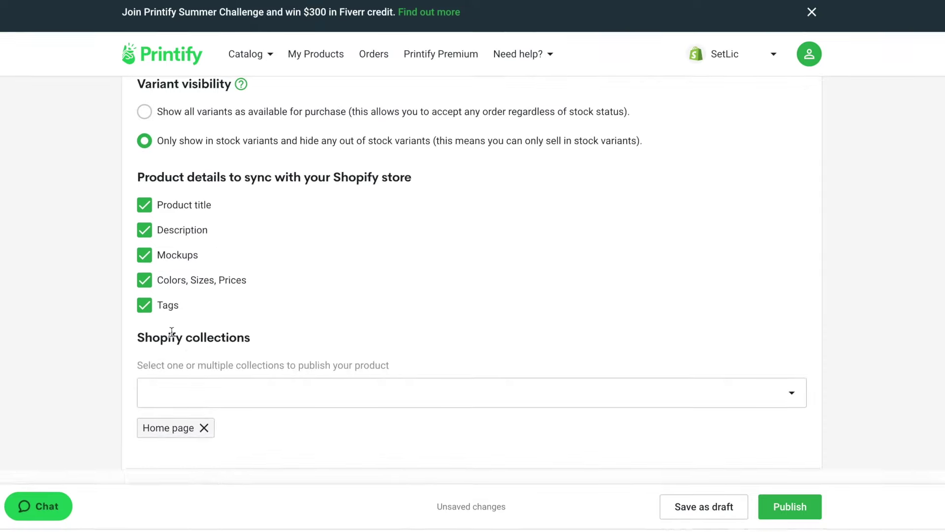
{"action": "left_click", "coordinate": [254, 389]}
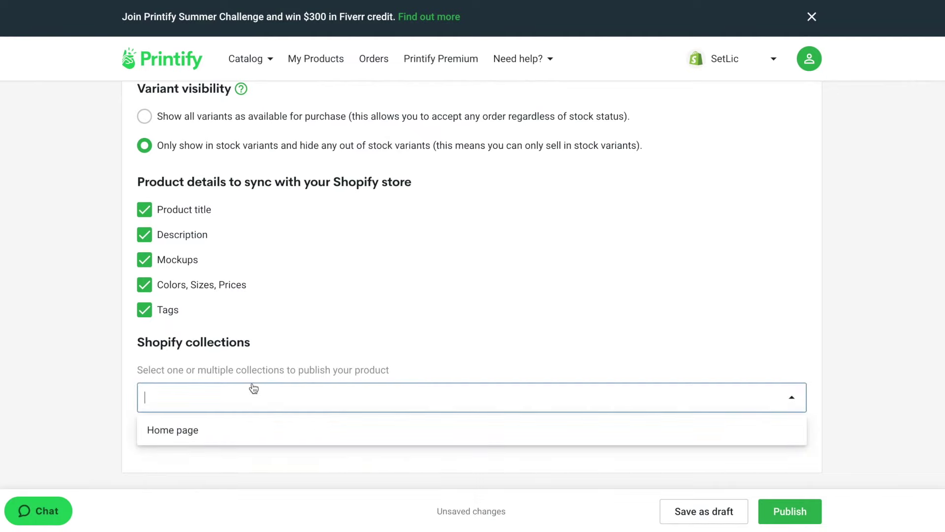
{"action": "key", "text": "Return"}
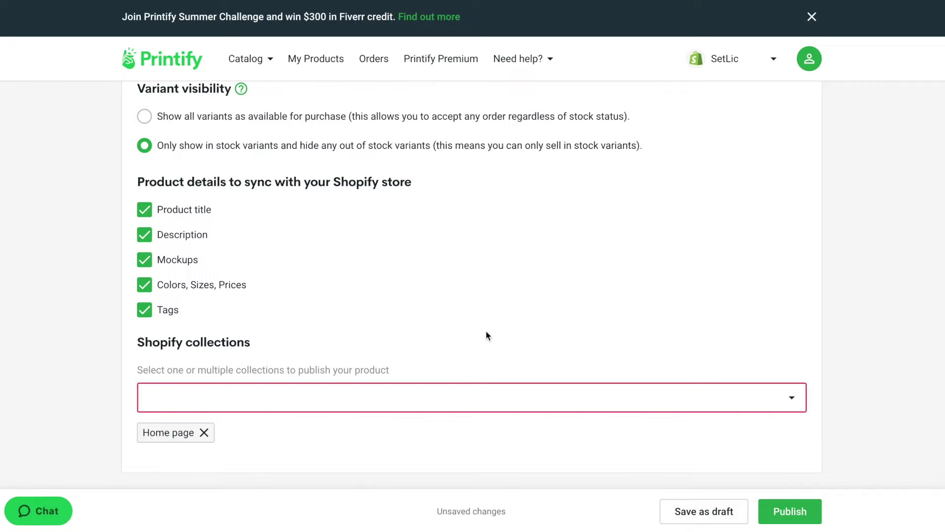
Recheck the product title, publish the product to the SetLic store and read the publishing notice
{"action": "scroll", "coordinate": [614, 240], "scroll_direction": "up", "scroll_amount": 15}
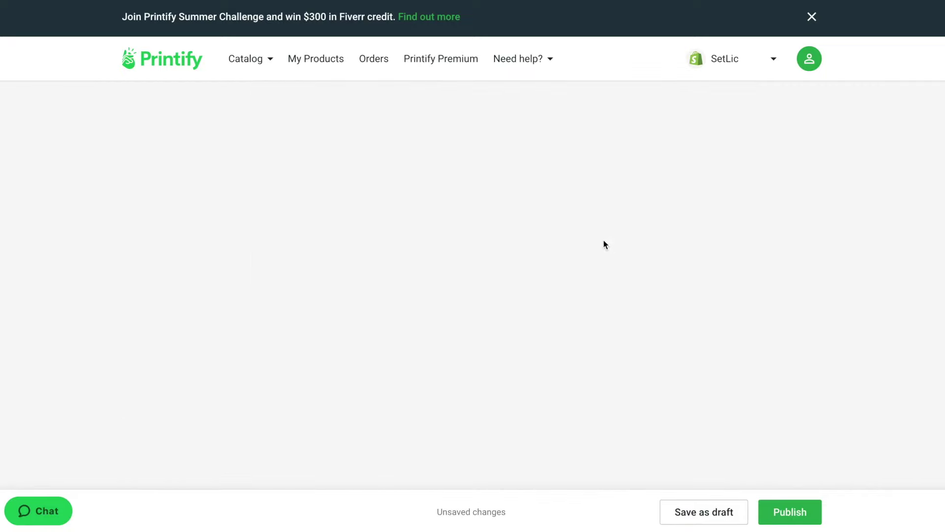
{"action": "scroll", "coordinate": [421, 312], "scroll_direction": "up", "scroll_amount": 2}
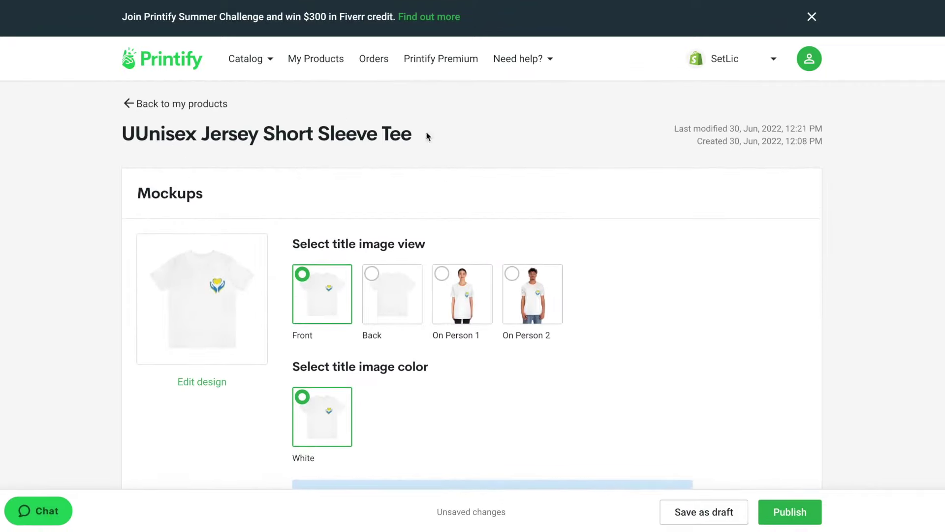
{"action": "scroll", "coordinate": [437, 239], "scroll_direction": "down", "scroll_amount": 8}
{"action": "left_click", "coordinate": [175, 219]}
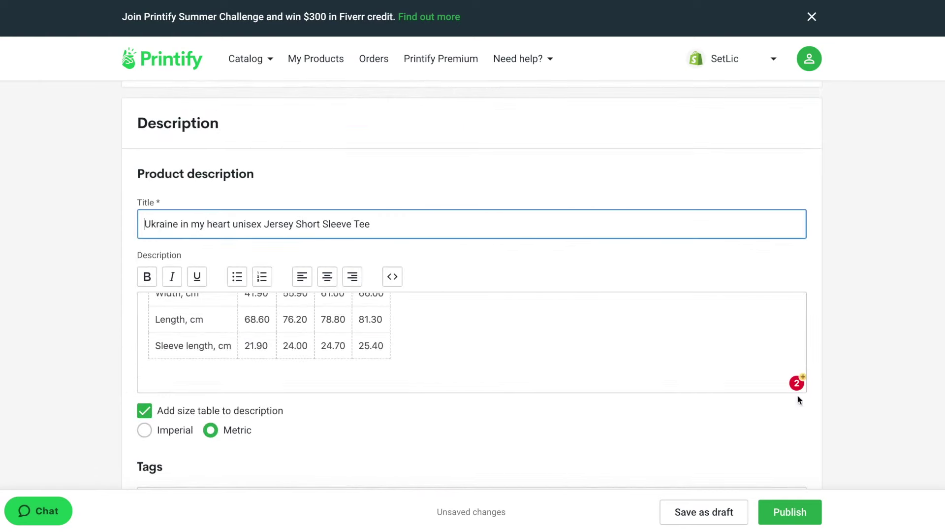
{"action": "left_click", "coordinate": [789, 511]}
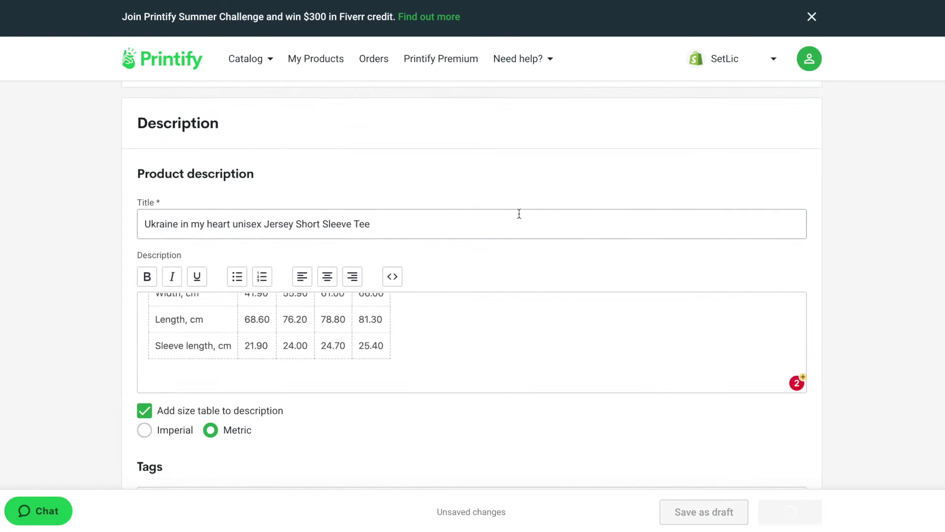
{"action": "left_click_drag", "start_coordinate": [151, 162], "coordinate": [295, 187]}
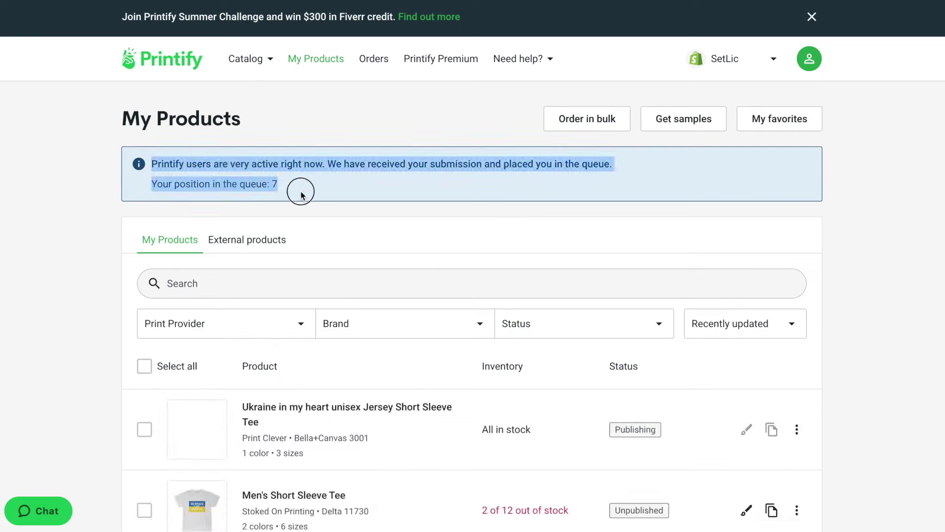
{"action": "left_click", "coordinate": [297, 192]}
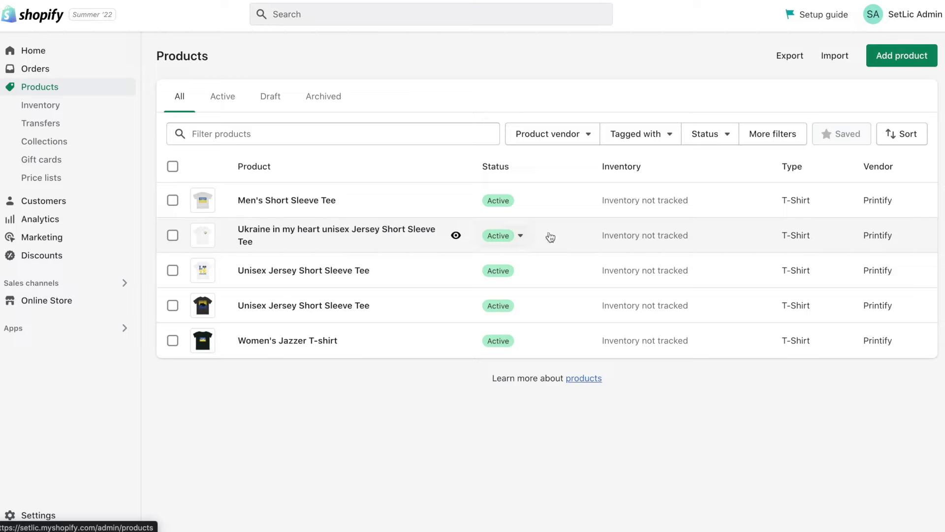
In the Shopify admin, open the Ukraine in my heart unisex Jersey Short Sleeve Tee and review its description, media, tags and variant prices
{"action": "left_click", "coordinate": [715, 224]}
{"action": "left_click", "coordinate": [327, 229]}
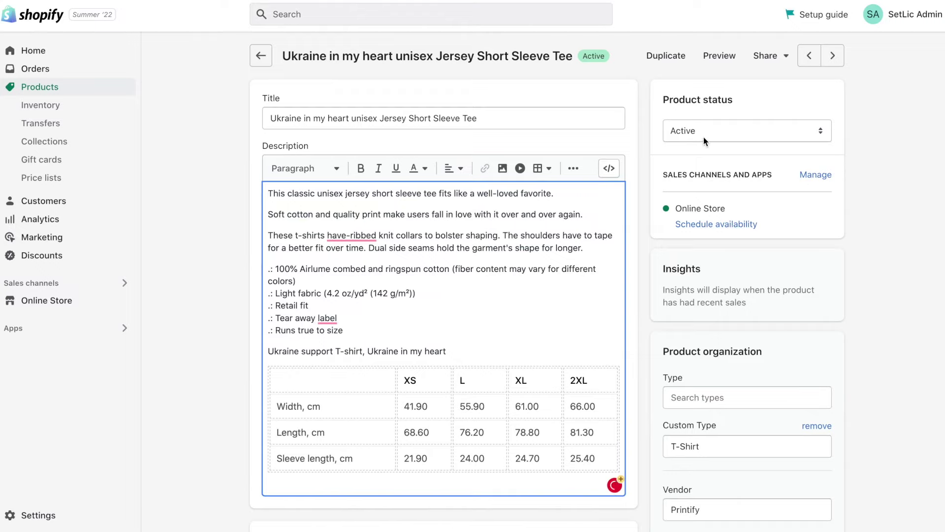
{"action": "scroll", "coordinate": [497, 325], "scroll_direction": "down", "scroll_amount": 1}
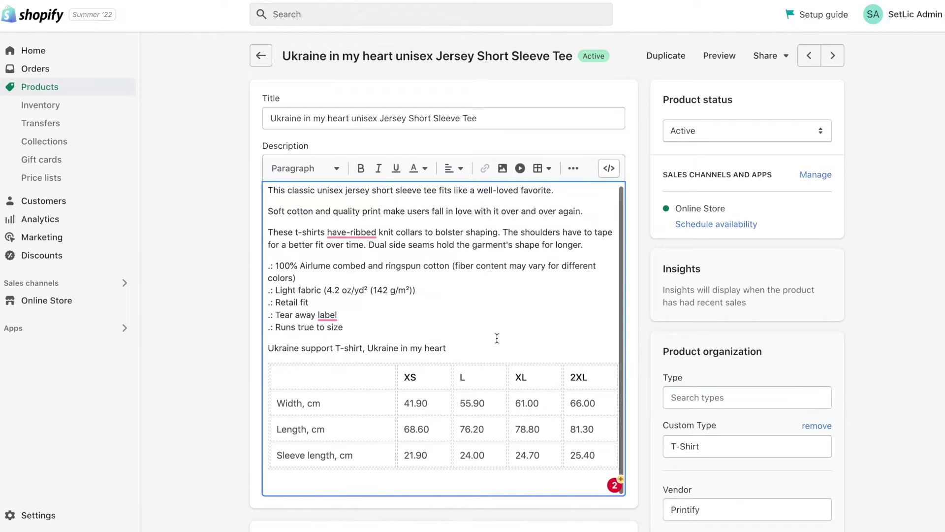
{"action": "scroll", "coordinate": [764, 412], "scroll_direction": "down", "scroll_amount": 5}
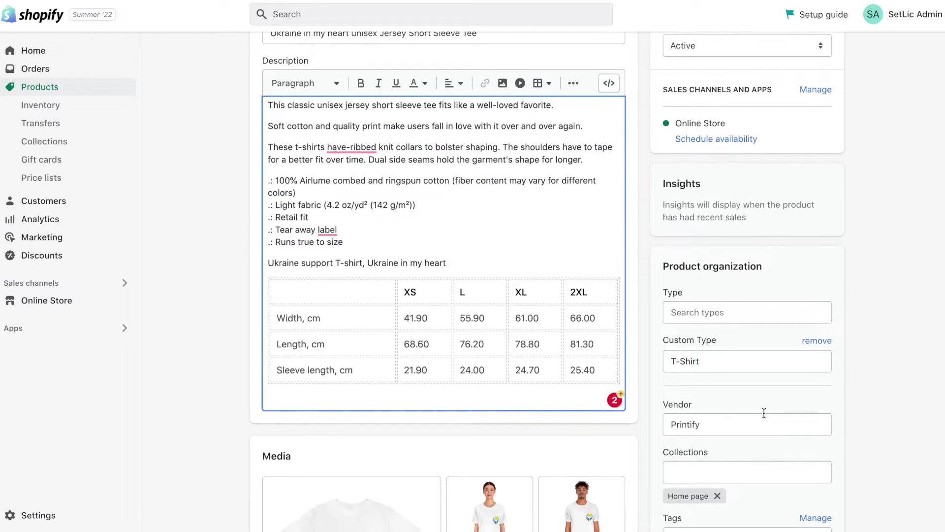
{"action": "scroll", "coordinate": [593, 461], "scroll_direction": "down", "scroll_amount": 5}
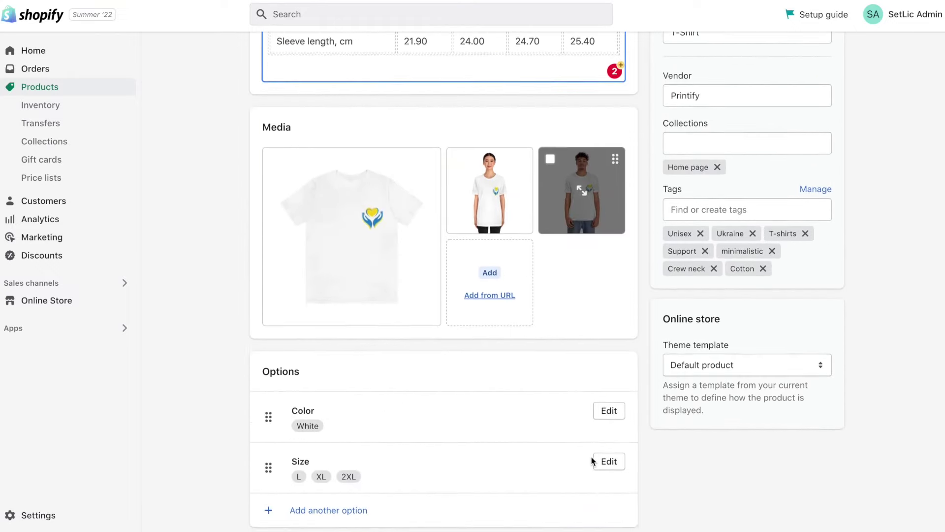
{"action": "scroll", "coordinate": [359, 424], "scroll_direction": "down", "scroll_amount": 8}
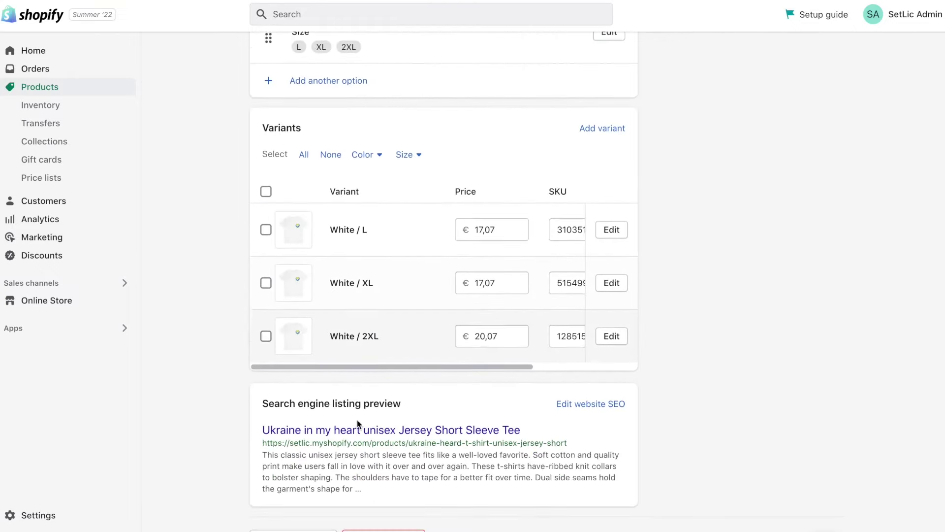
{"action": "scroll", "coordinate": [400, 261], "scroll_direction": "right", "scroll_amount": 2}
{"action": "scroll", "coordinate": [400, 260], "scroll_direction": "right", "scroll_amount": 2}
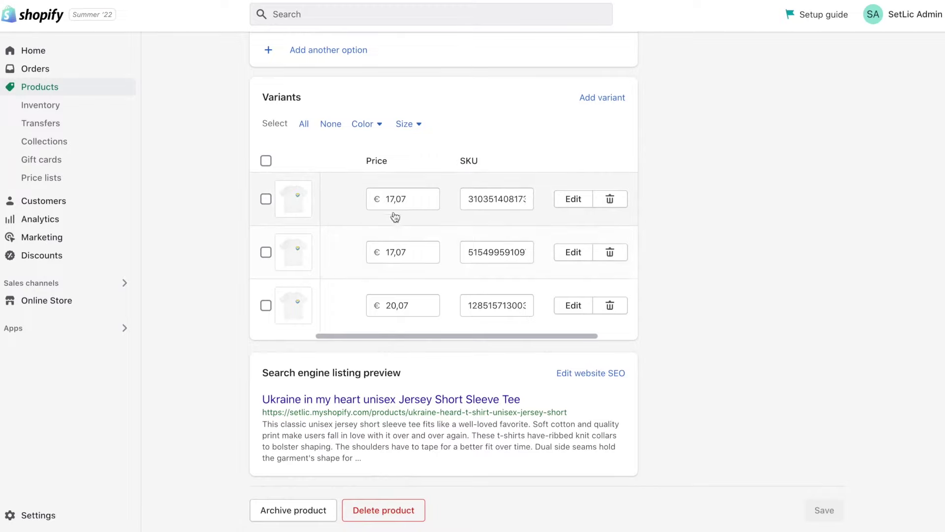
{"action": "scroll", "coordinate": [403, 315], "scroll_direction": "left", "scroll_amount": 3}
{"action": "scroll", "coordinate": [404, 318], "scroll_direction": "left", "scroll_amount": 2}
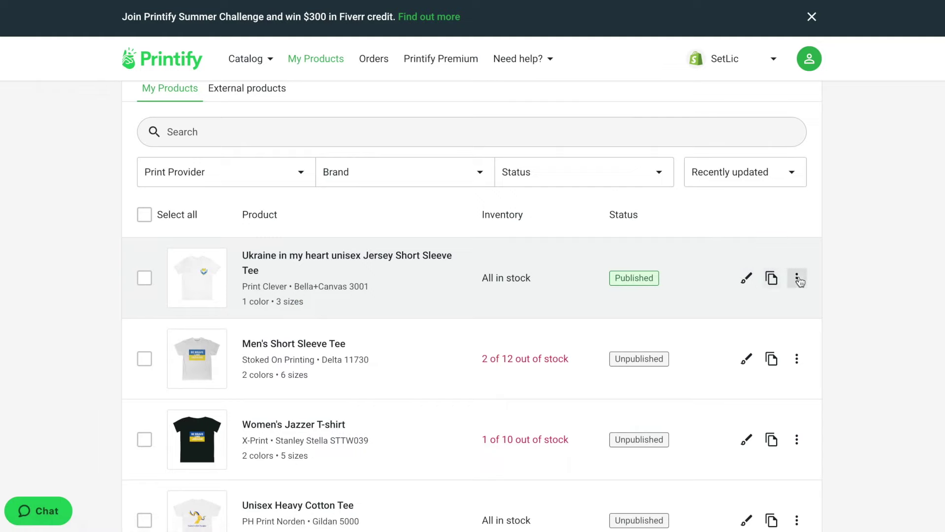
Back in Printify, replace the print provider of the Ukraine in my heart unisex Jersey Short Sleeve Tee with M-A-N-A Factory
{"action": "left_click", "coordinate": [797, 279]}
{"action": "left_click", "coordinate": [811, 380]}
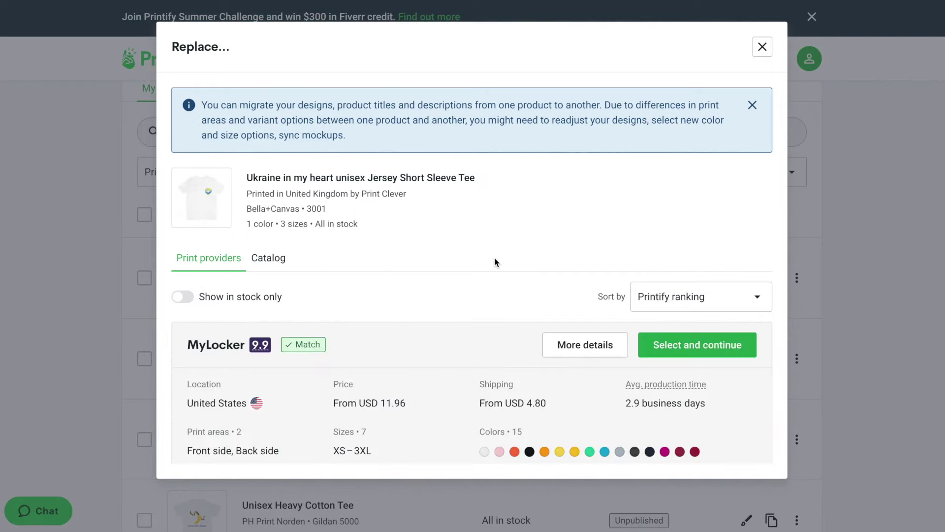
{"action": "scroll", "coordinate": [476, 300], "scroll_direction": "down", "scroll_amount": 10}
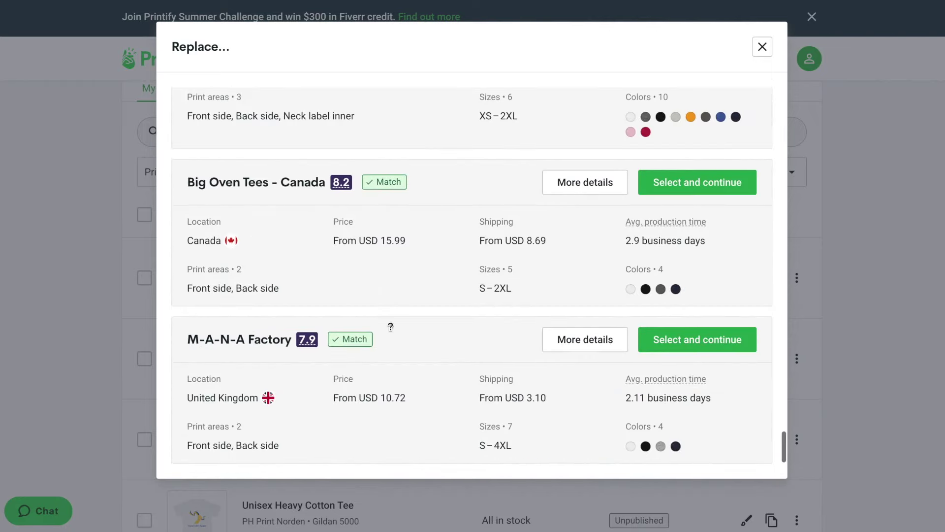
{"action": "left_click", "coordinate": [672, 341]}
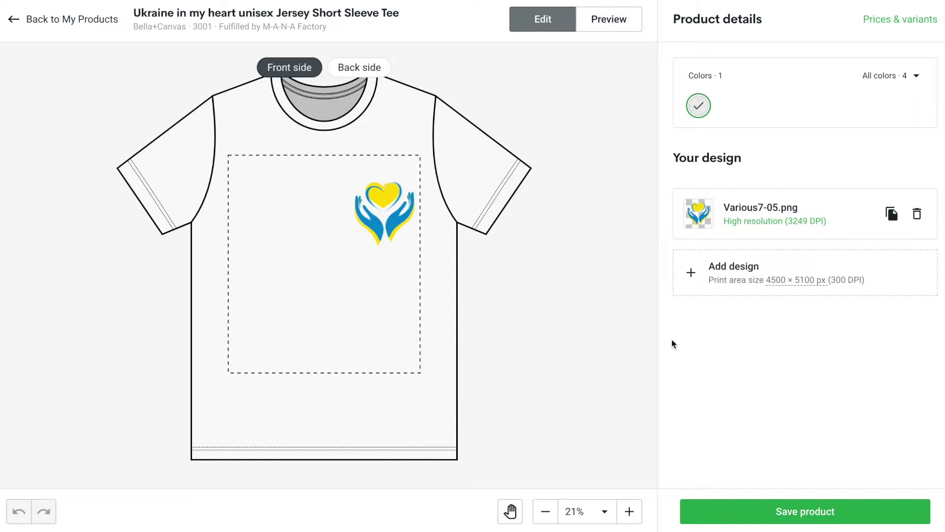
Add black as a second shirt color, save the product and republish it to the SetLic store
{"action": "left_click", "coordinate": [889, 77]}
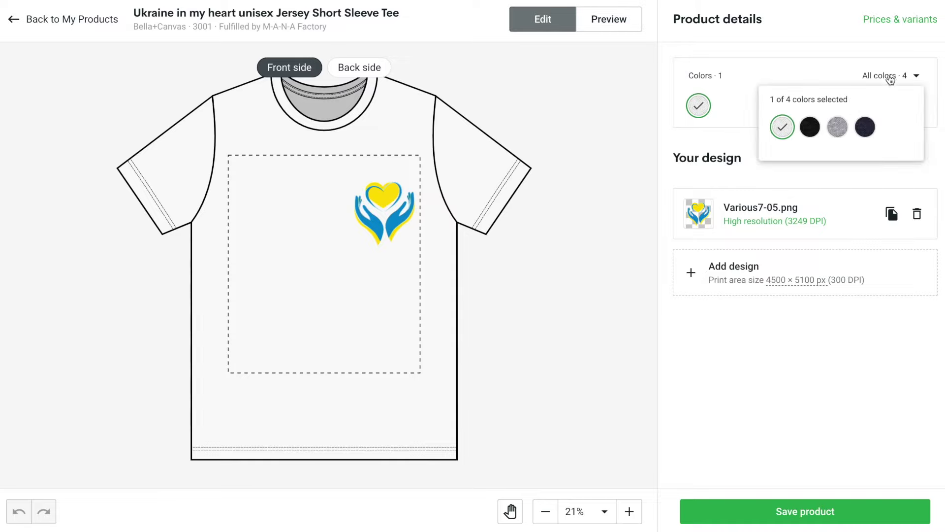
{"action": "left_click", "coordinate": [811, 127]}
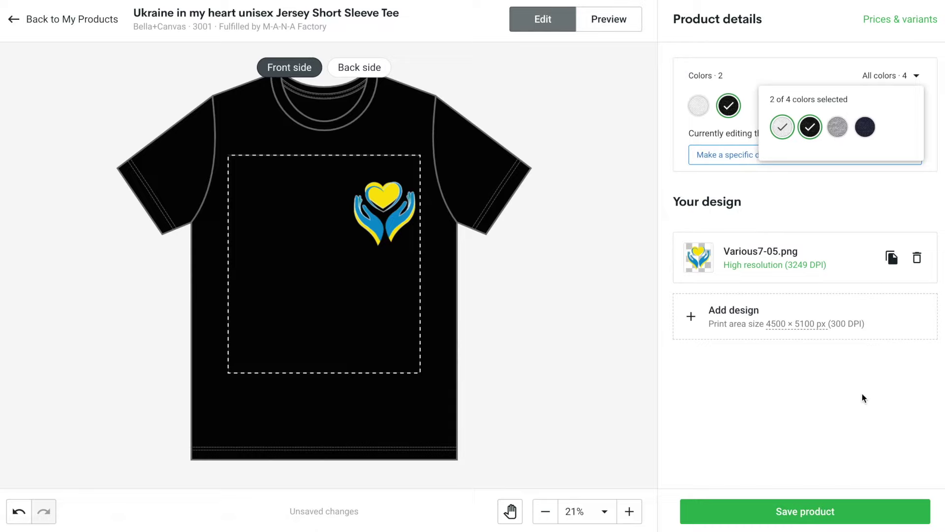
{"action": "left_click", "coordinate": [793, 507]}
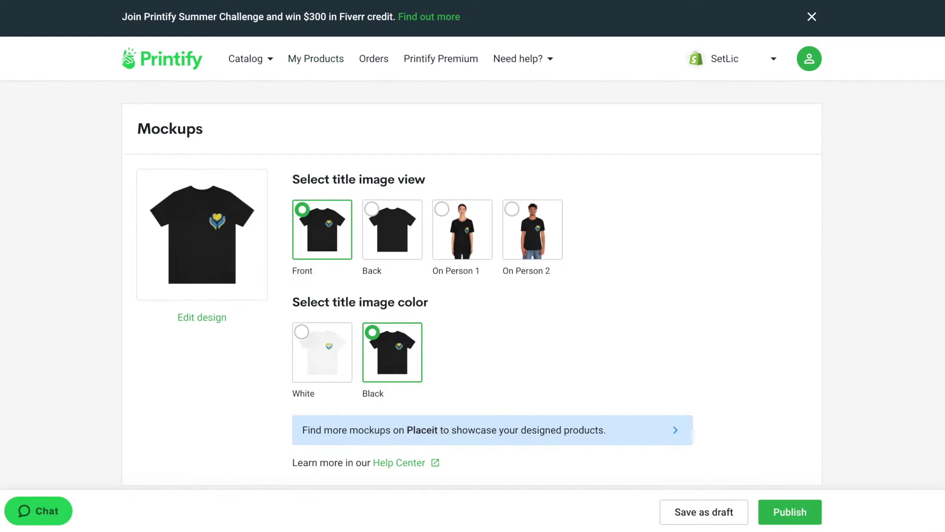
{"action": "left_click", "coordinate": [798, 513]}
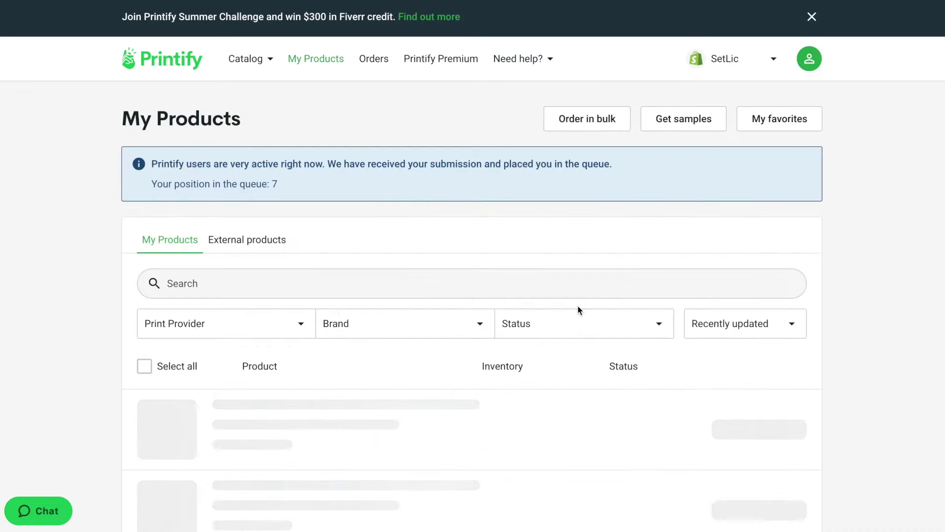
{"action": "scroll", "coordinate": [580, 310], "scroll_direction": "down", "scroll_amount": 3}
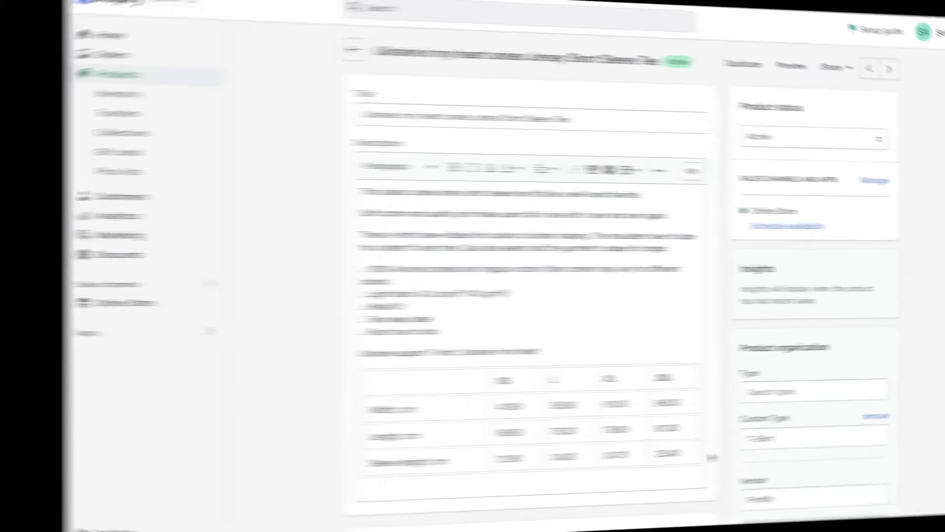
In the Shopify admin, review the republished tee's description, size table, media and tags
{"action": "scroll", "coordinate": [629, 449], "scroll_direction": "down", "scroll_amount": 3}
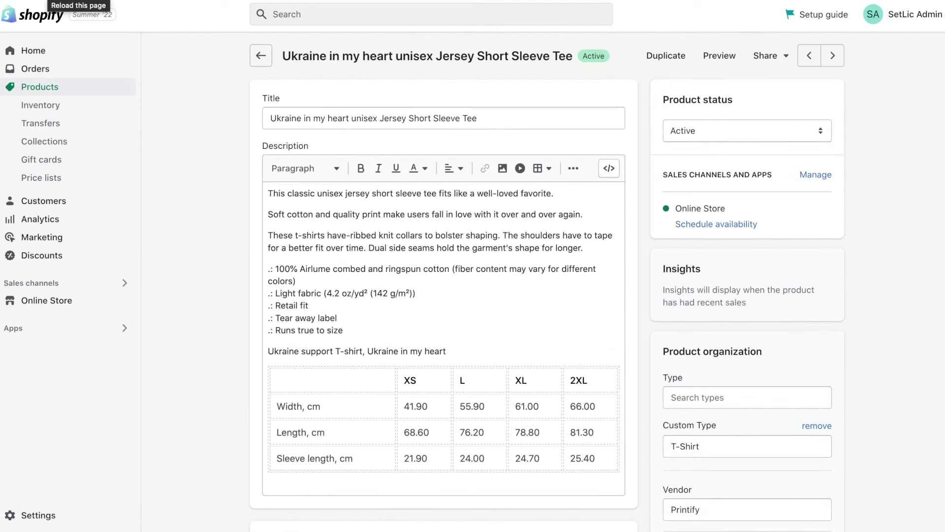
{"action": "scroll", "coordinate": [153, 196], "scroll_direction": "down", "scroll_amount": 5}
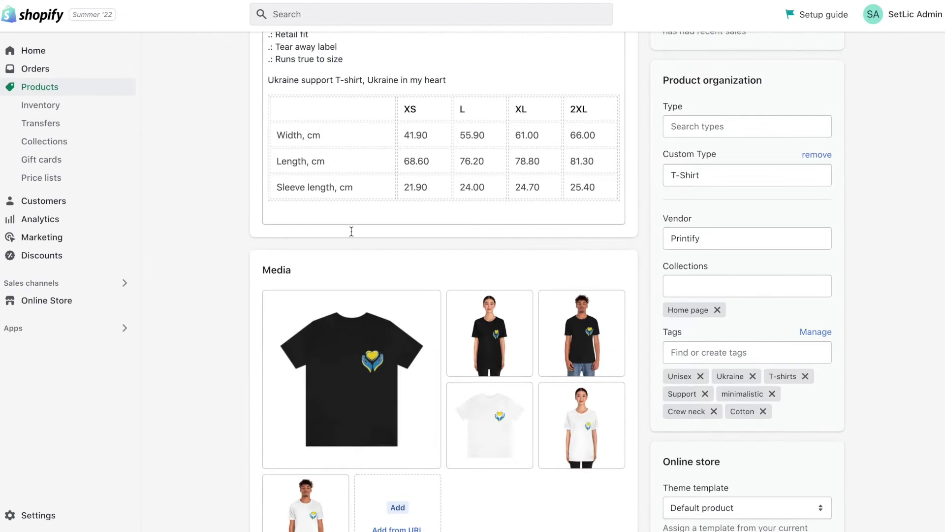
{"action": "scroll", "coordinate": [597, 473], "scroll_direction": "down", "scroll_amount": 6}
{"action": "scroll", "coordinate": [596, 466], "scroll_direction": "up", "scroll_amount": 4}
{"action": "scroll", "coordinate": [595, 466], "scroll_direction": "up", "scroll_amount": 7}
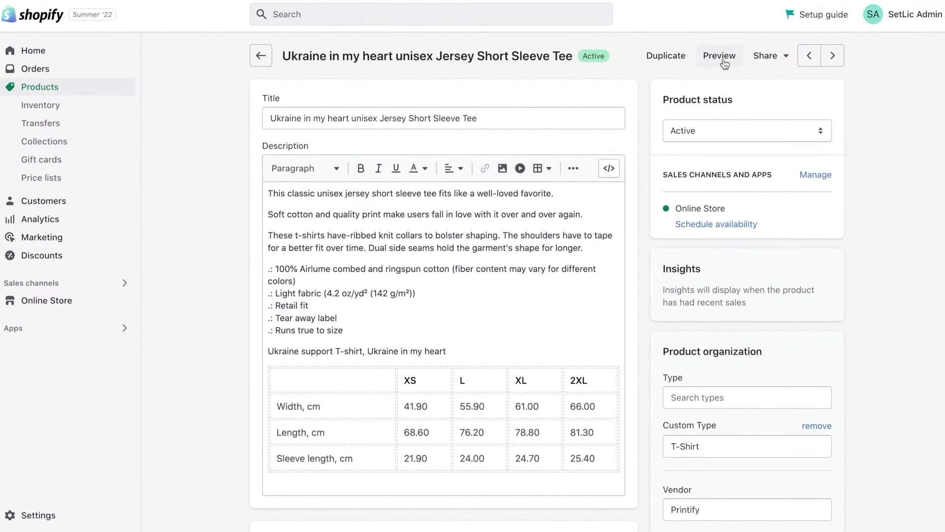
Preview the tee in the storefront, inspect its mockup images and description, and view the White color variant
{"action": "left_click", "coordinate": [723, 60]}
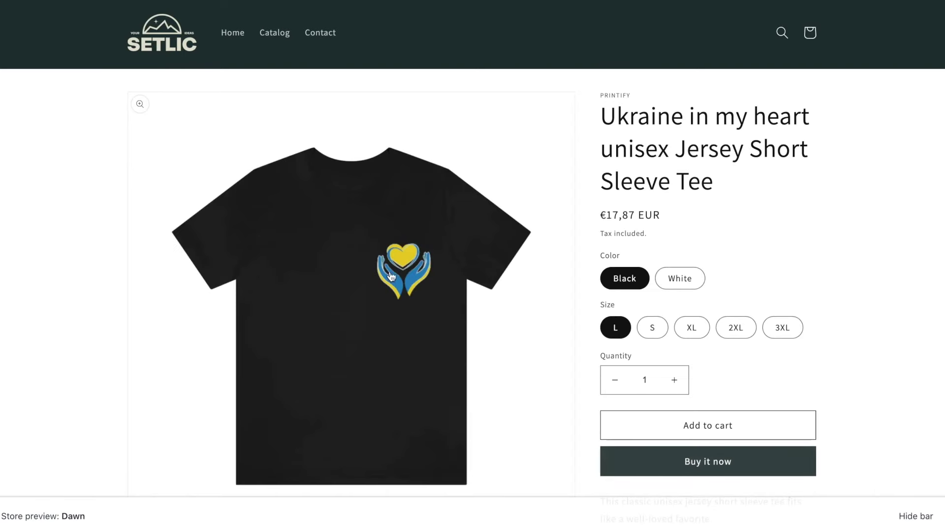
{"action": "scroll", "coordinate": [471, 349], "scroll_direction": "down", "scroll_amount": 10}
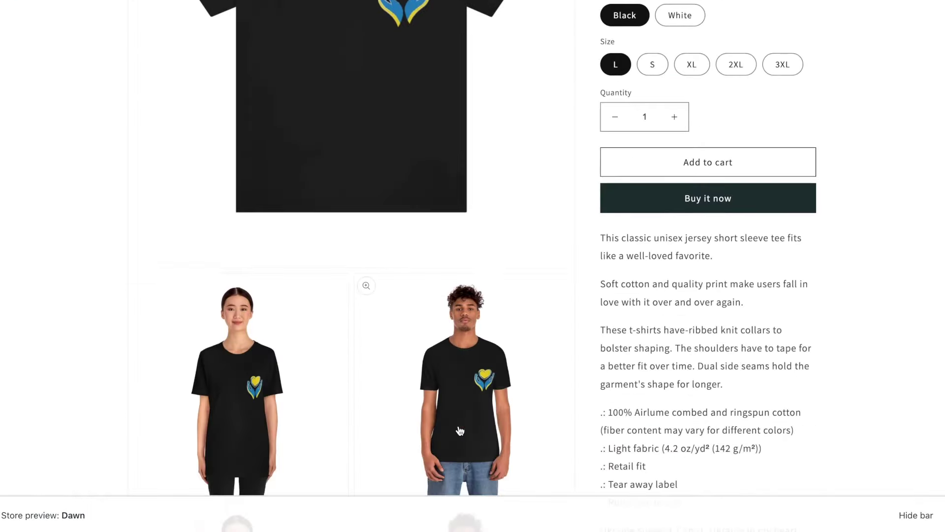
{"action": "left_click", "coordinate": [484, 410]}
{"action": "left_click", "coordinate": [377, 375]}
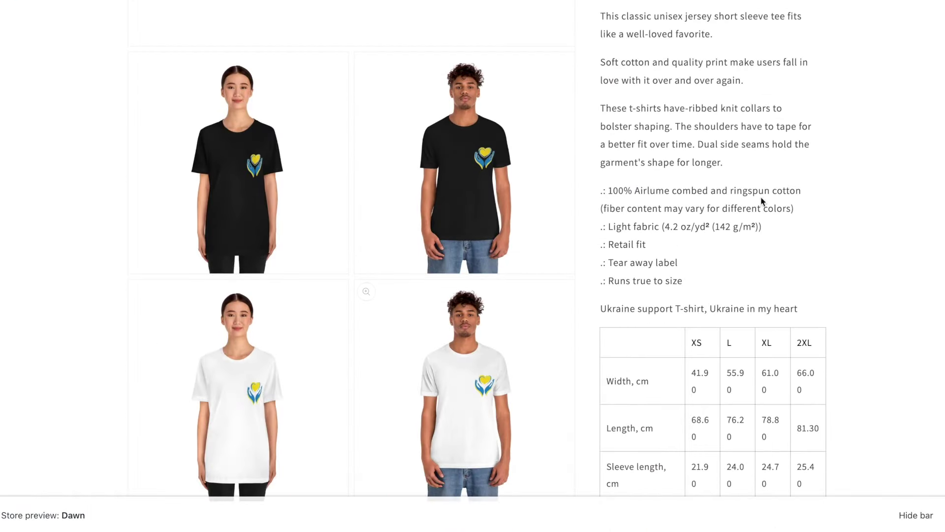
{"action": "scroll", "coordinate": [576, 290], "scroll_direction": "down", "scroll_amount": 5}
{"action": "scroll", "coordinate": [456, 275], "scroll_direction": "up", "scroll_amount": 15}
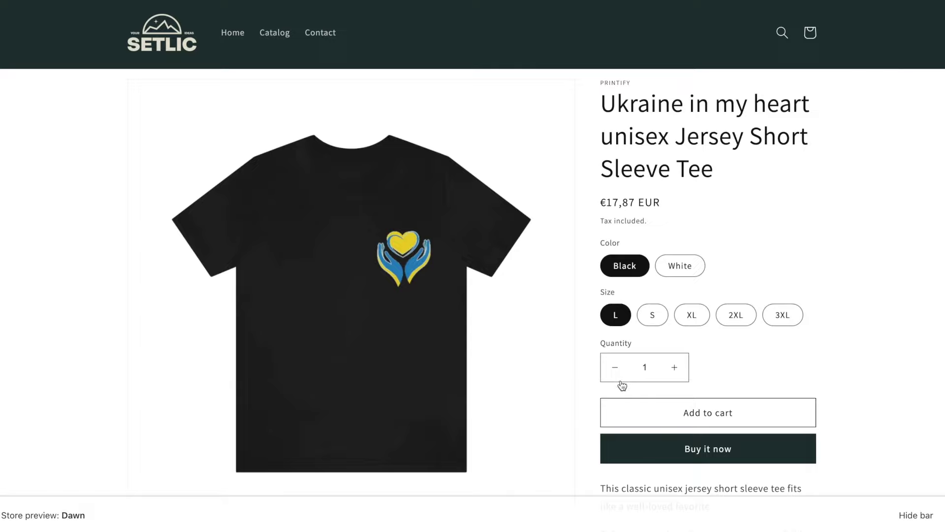
{"action": "left_click", "coordinate": [682, 266]}
{"action": "scroll", "coordinate": [685, 268], "scroll_direction": "down", "scroll_amount": 1}
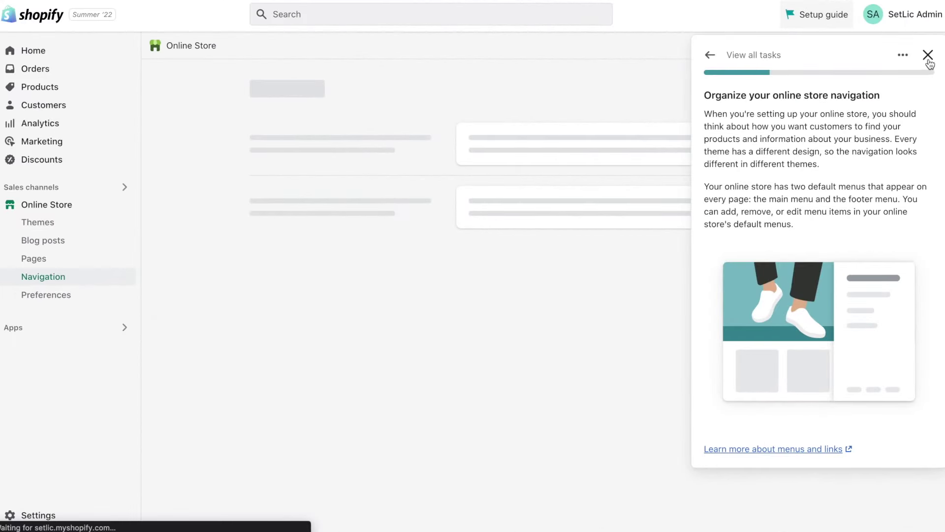
Dismiss the setup guide, open the Dawn theme for customization and examine the home page down to its featured products
{"action": "left_click", "coordinate": [929, 55]}
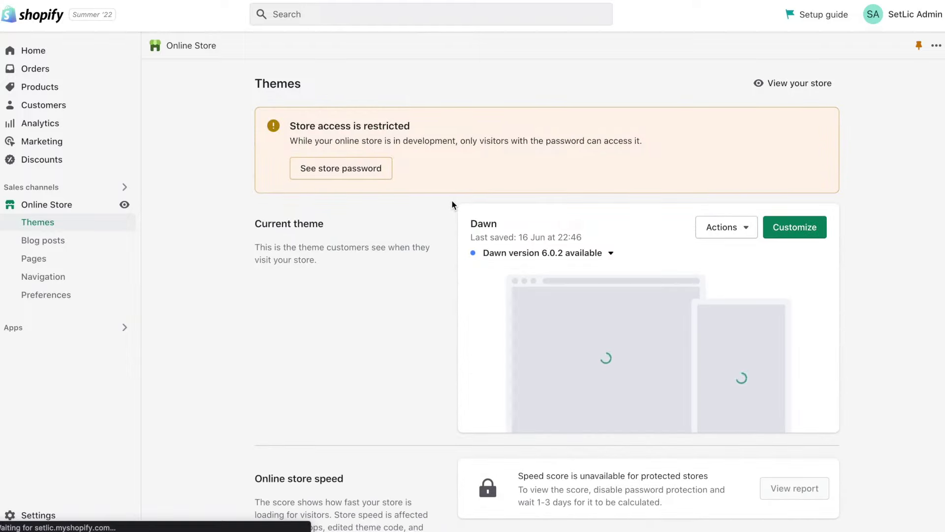
{"action": "left_click", "coordinate": [798, 225]}
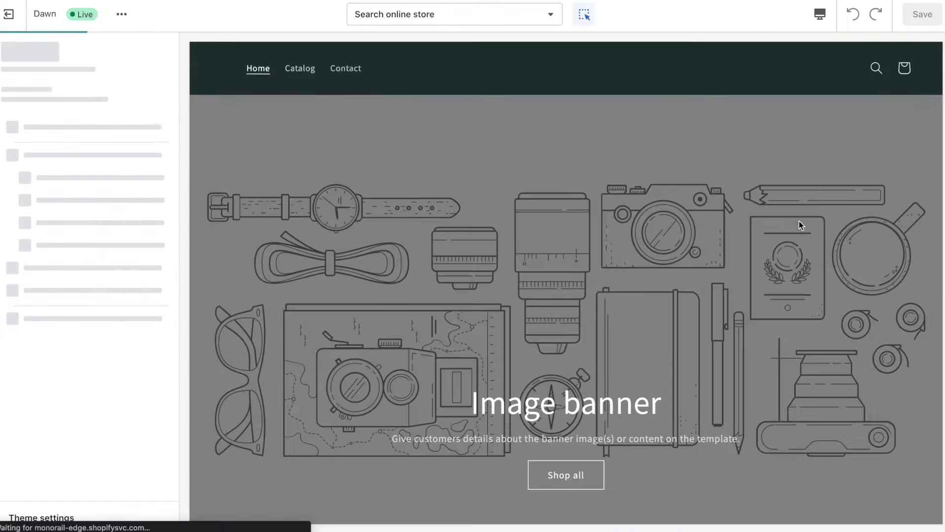
{"action": "scroll", "coordinate": [448, 395], "scroll_direction": "down", "scroll_amount": 5}
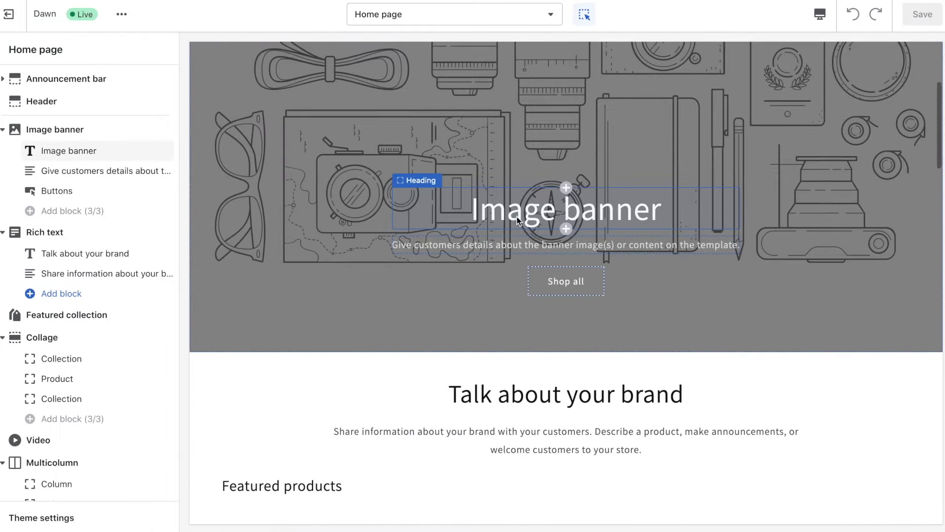
{"action": "scroll", "coordinate": [501, 302], "scroll_direction": "down", "scroll_amount": 5}
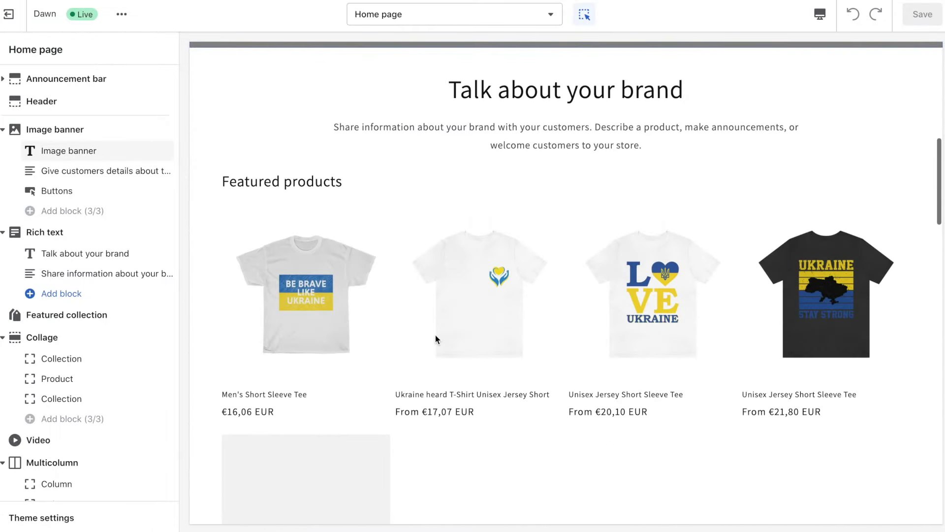